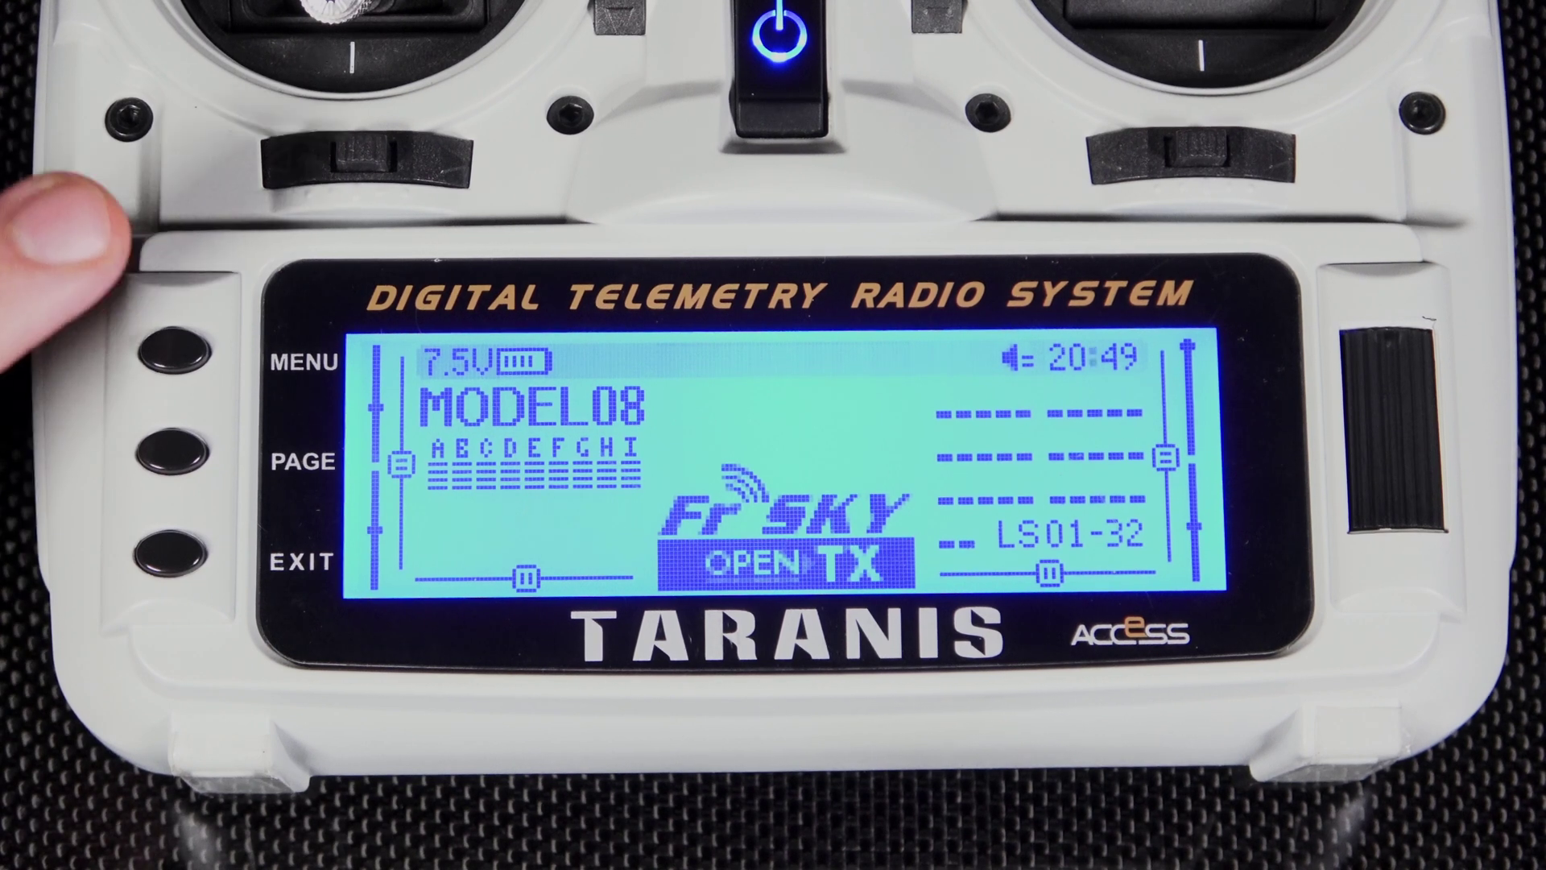
click(175, 350)
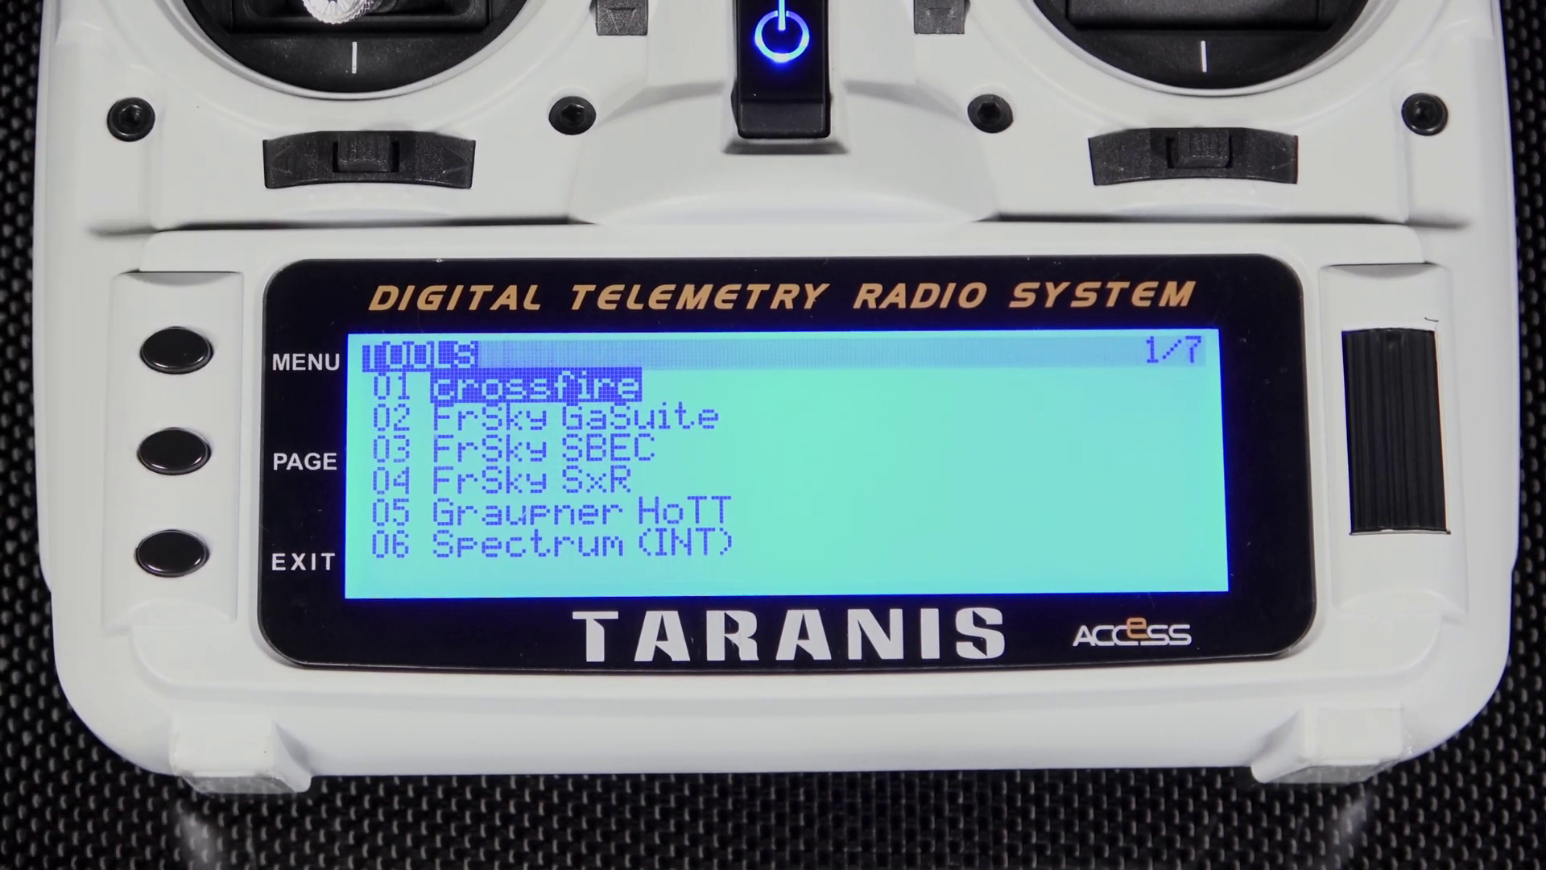
click(175, 450)
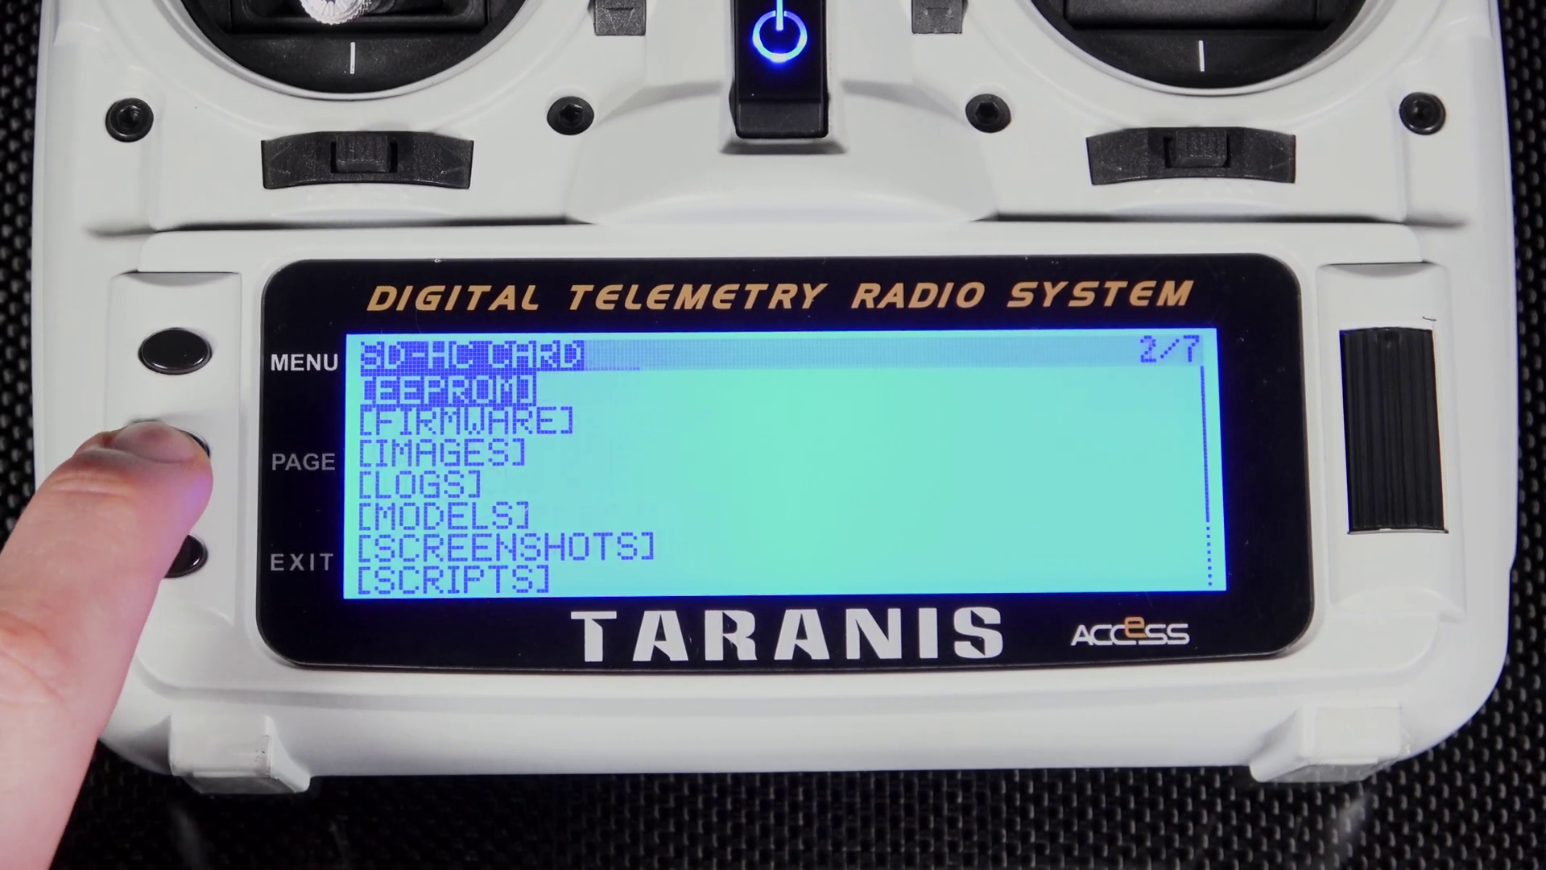
click(174, 449)
click(175, 450)
click(174, 449)
click(174, 449)
click(175, 449)
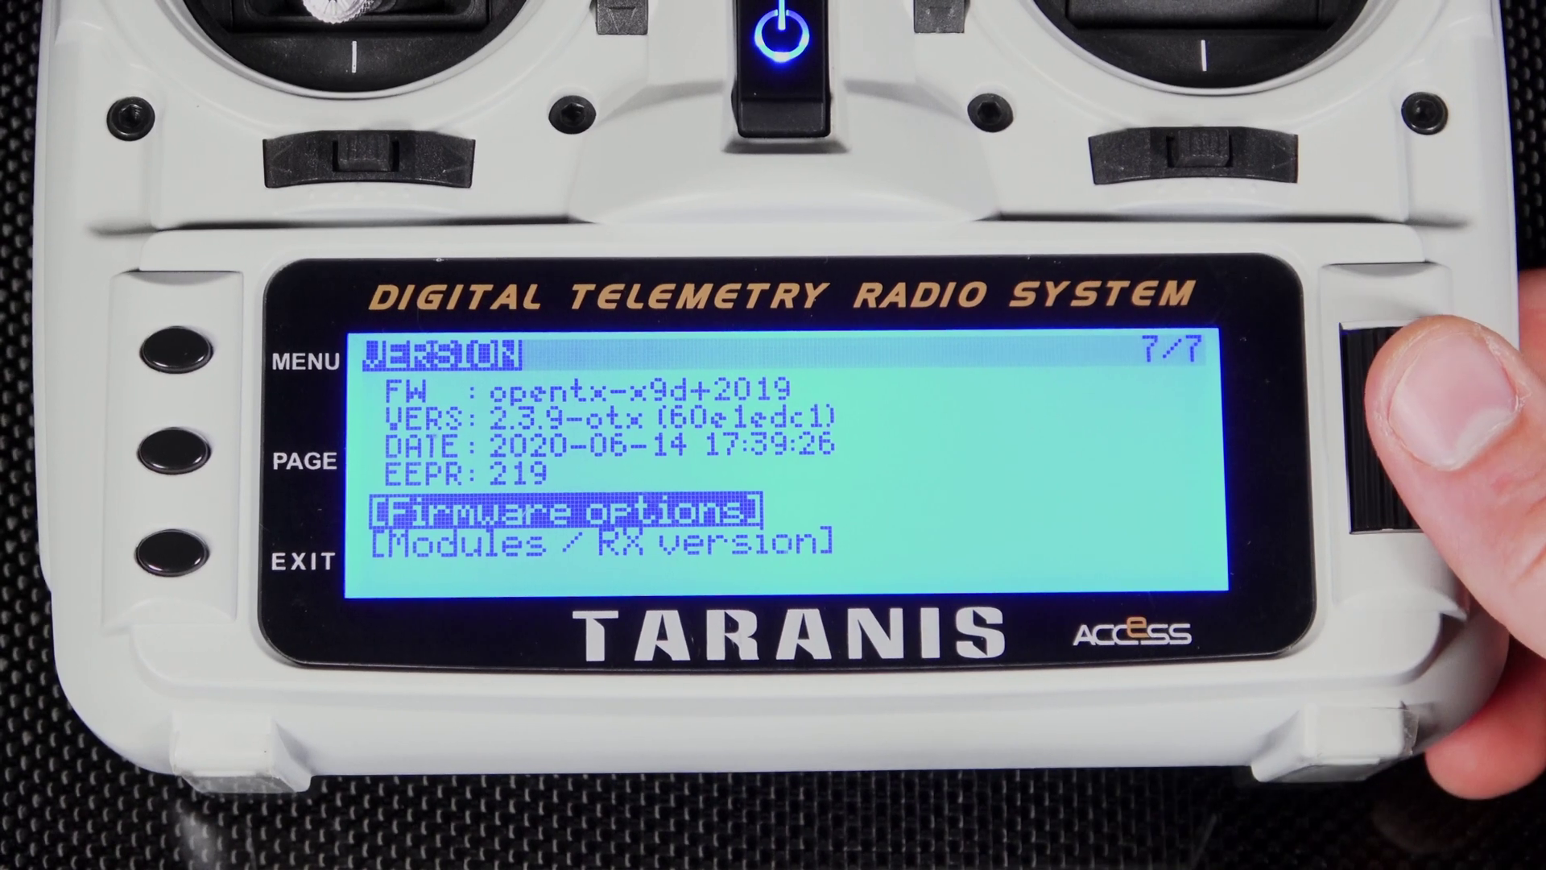
scroll(1394, 431, down, 1)
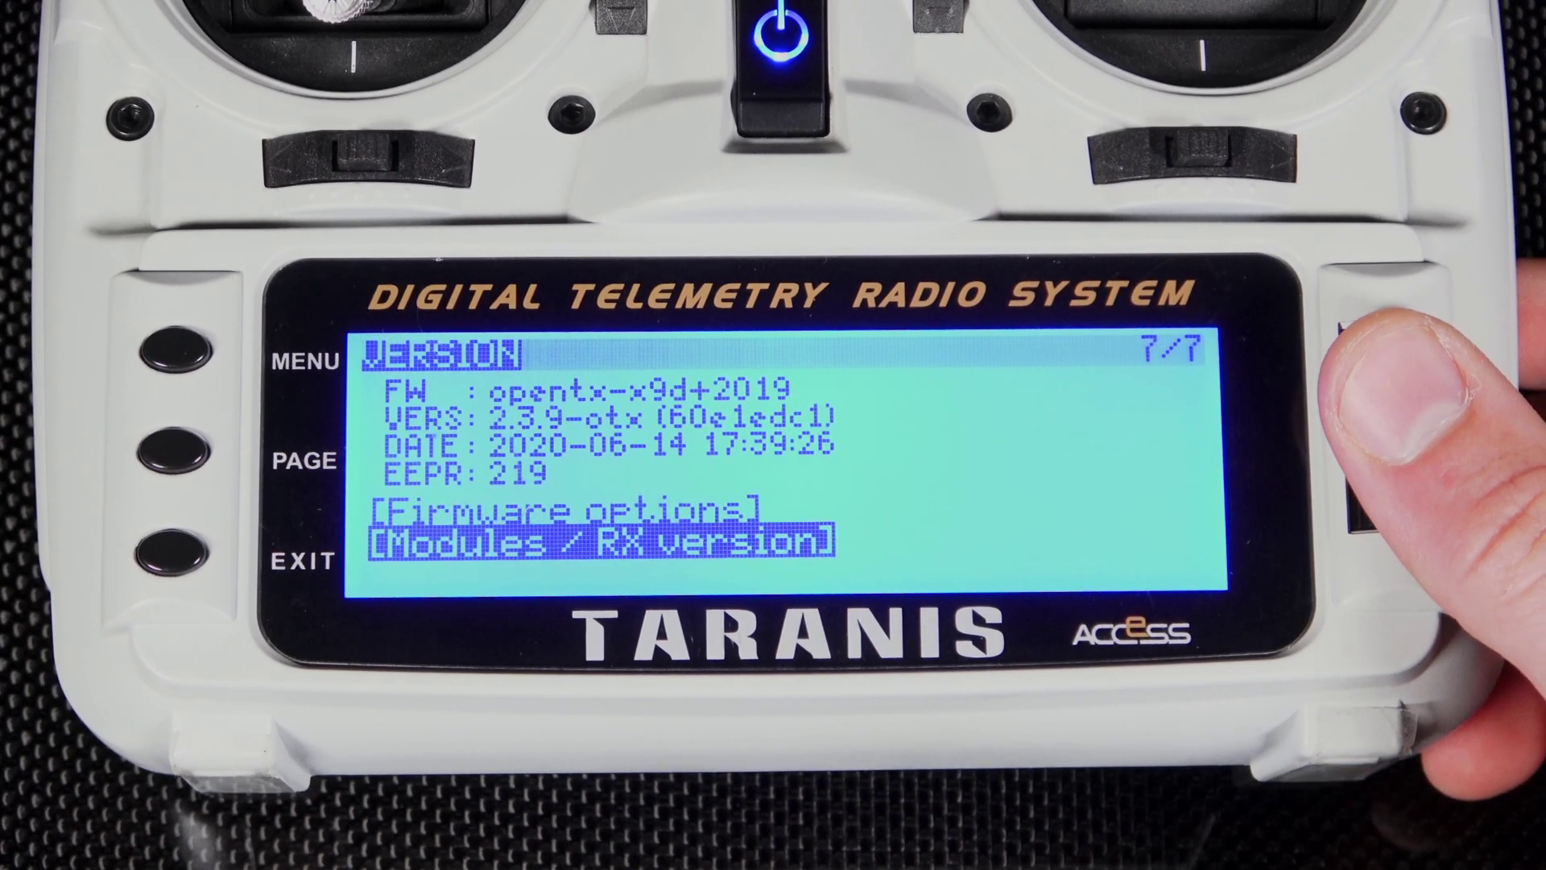
click(1393, 431)
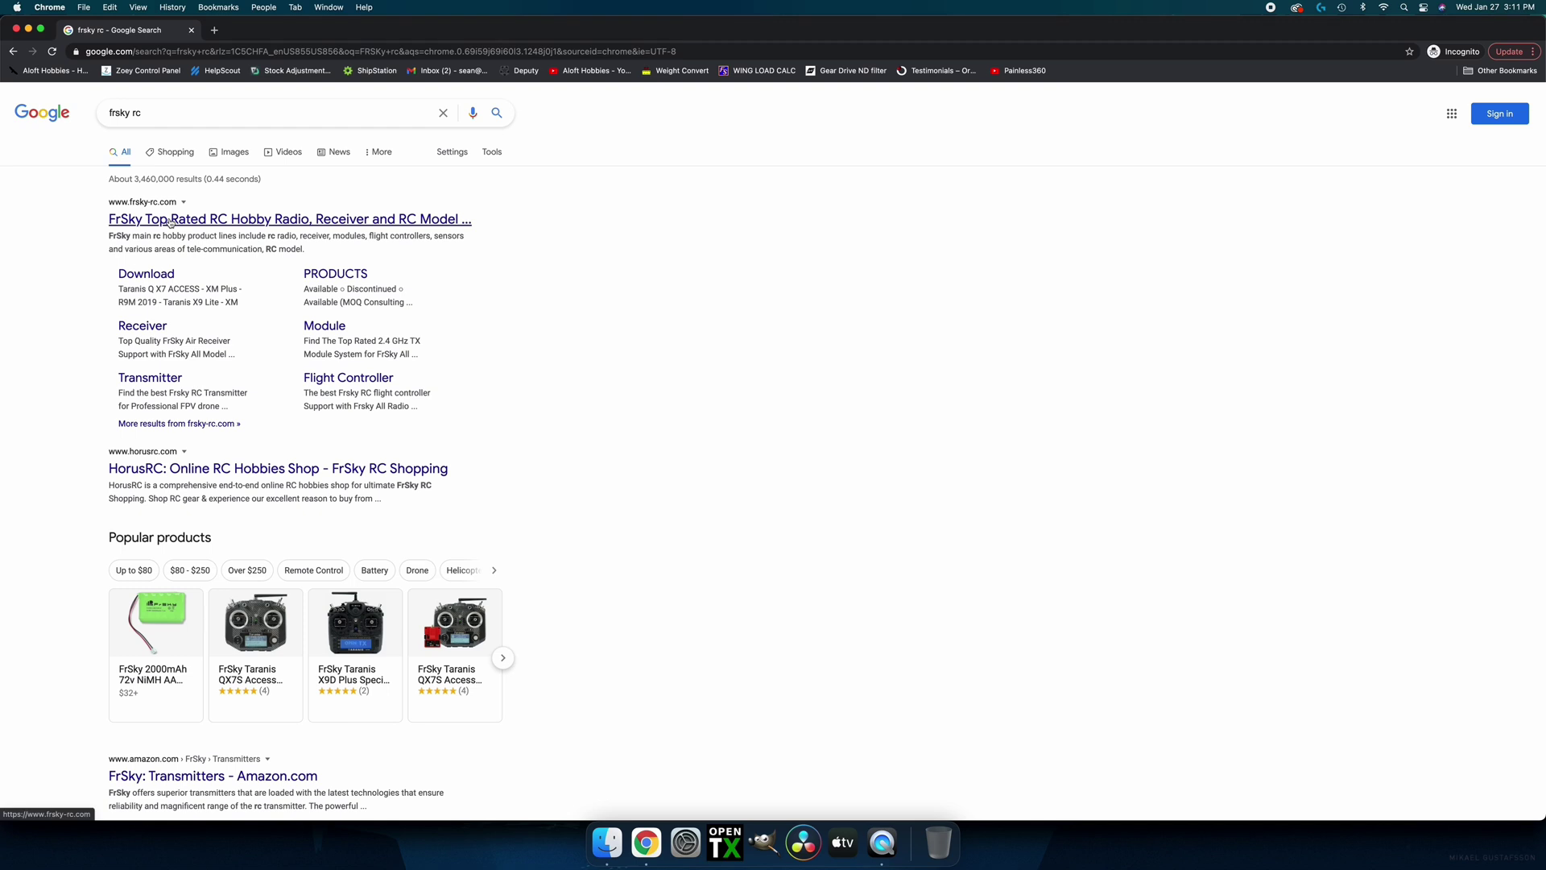
Open the FrSky website from the search results and go to the download page for the Taranis X9D Plus 2019 transmitter
click(170, 222)
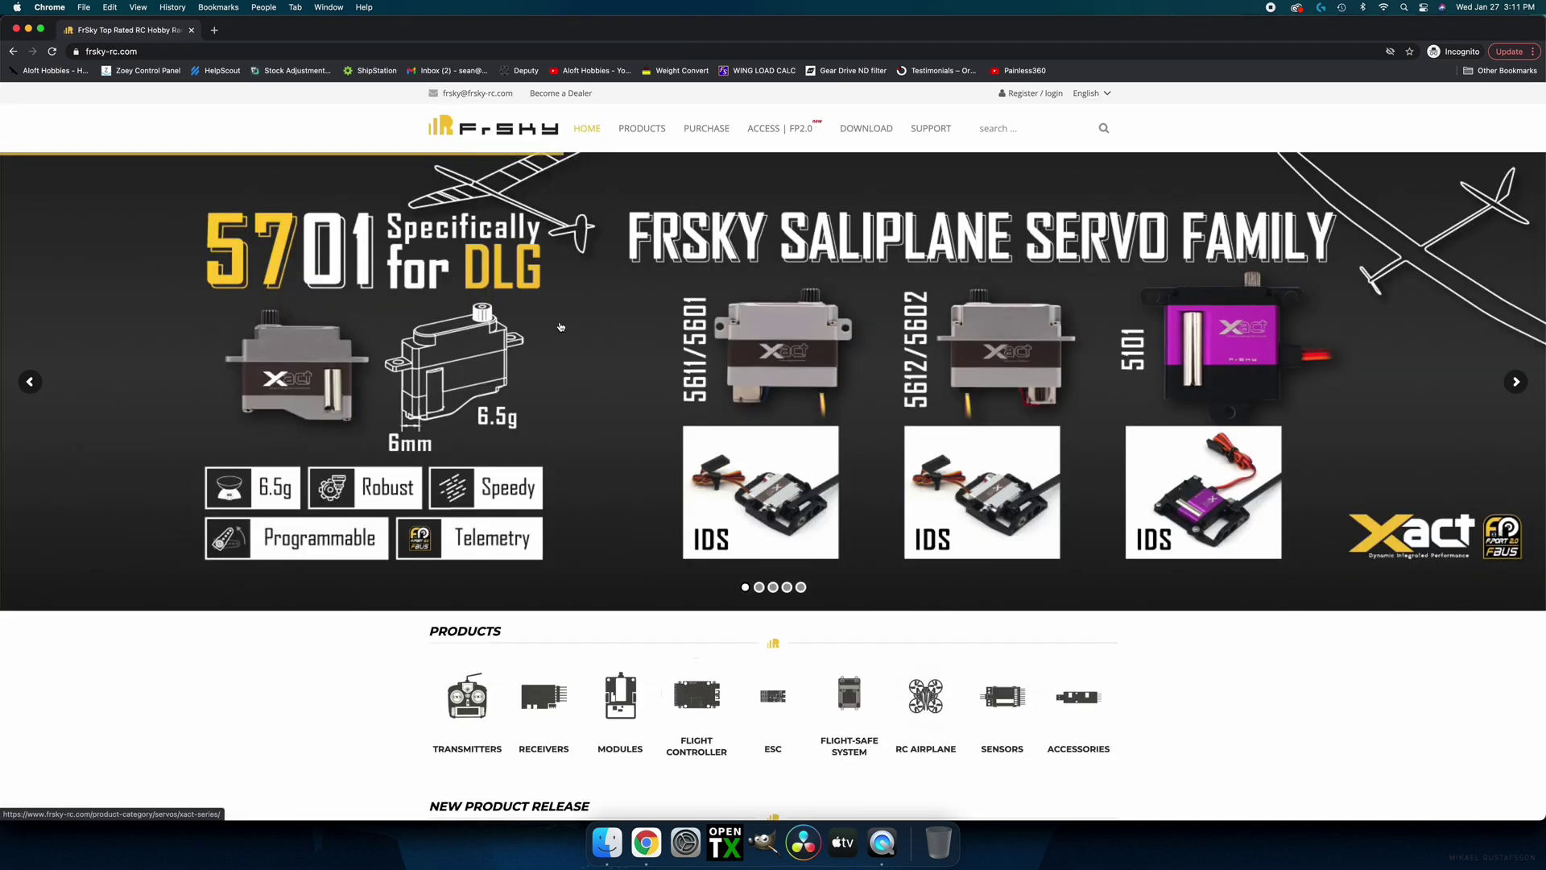
click(467, 696)
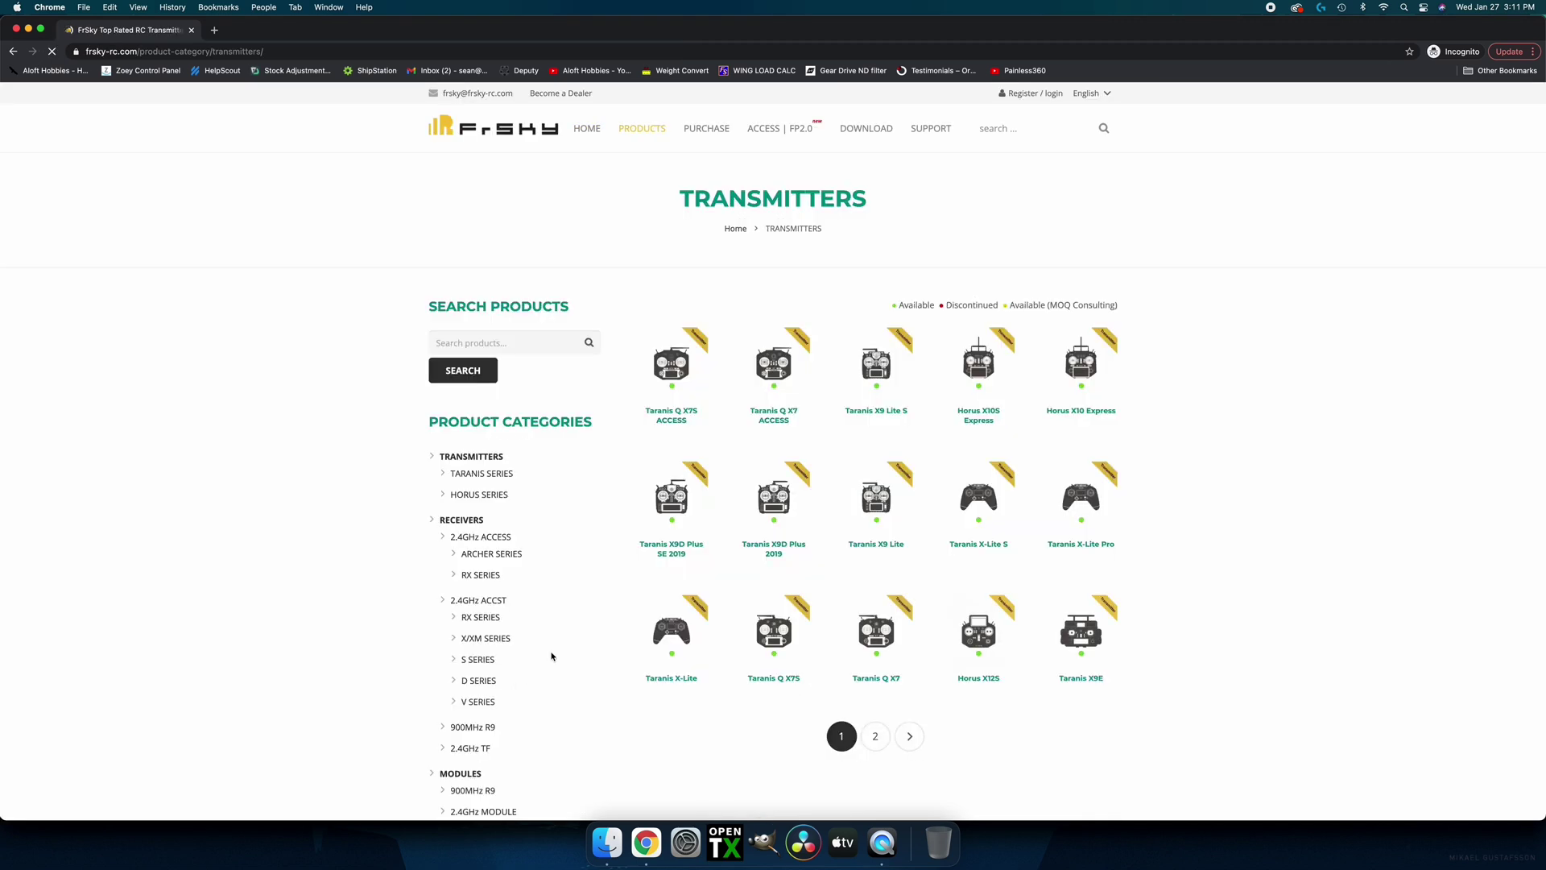
click(773, 548)
click(820, 605)
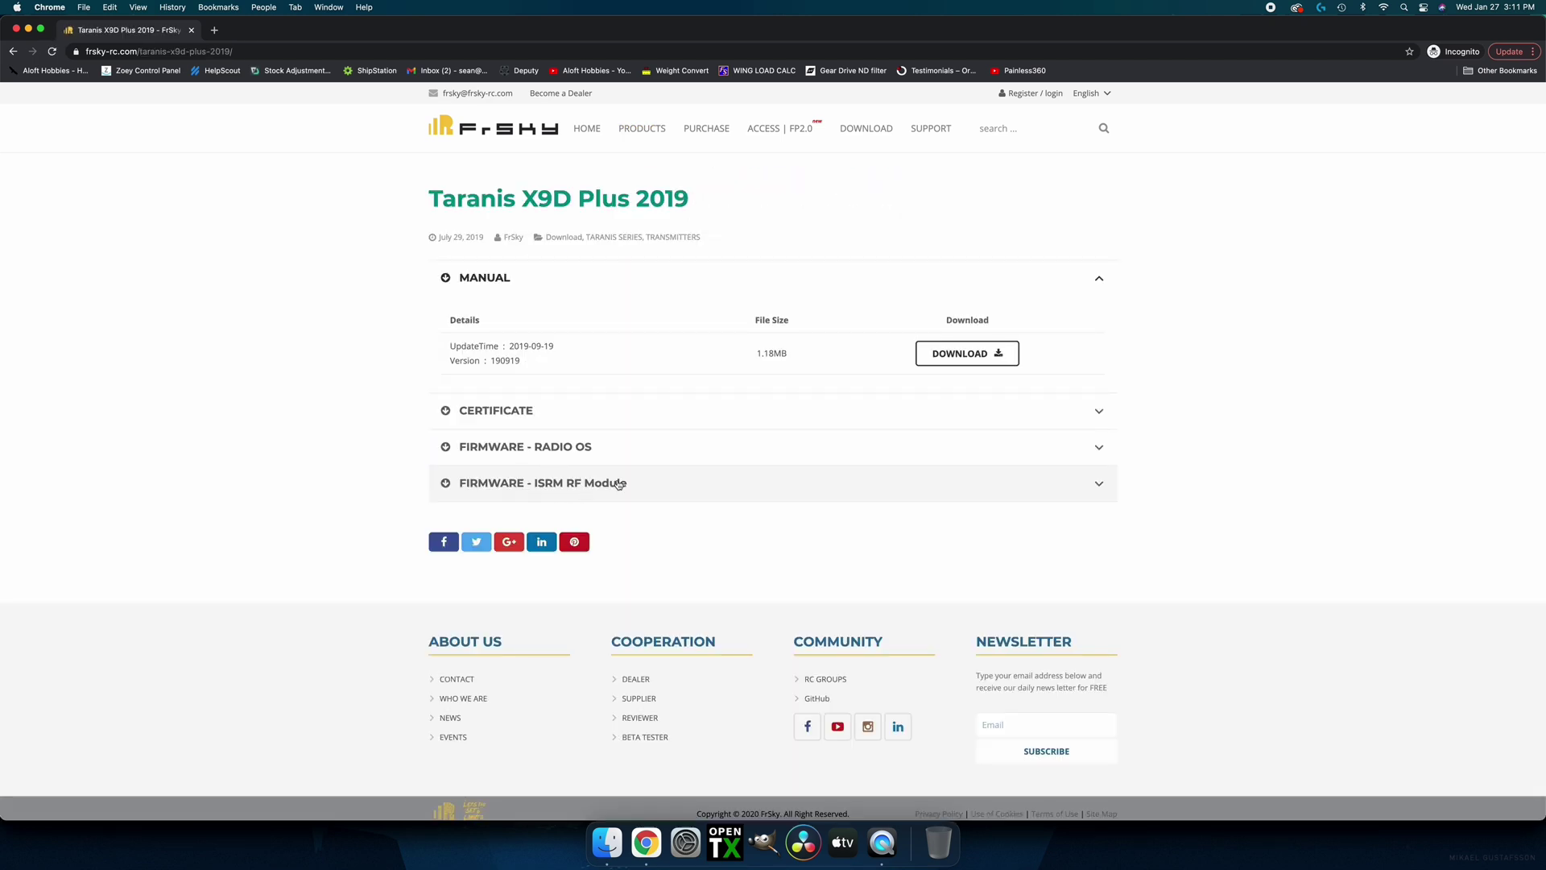
Download the ISRM v2.1.6 RF module firmware and place the downloaded archive on the desktop
click(1008, 497)
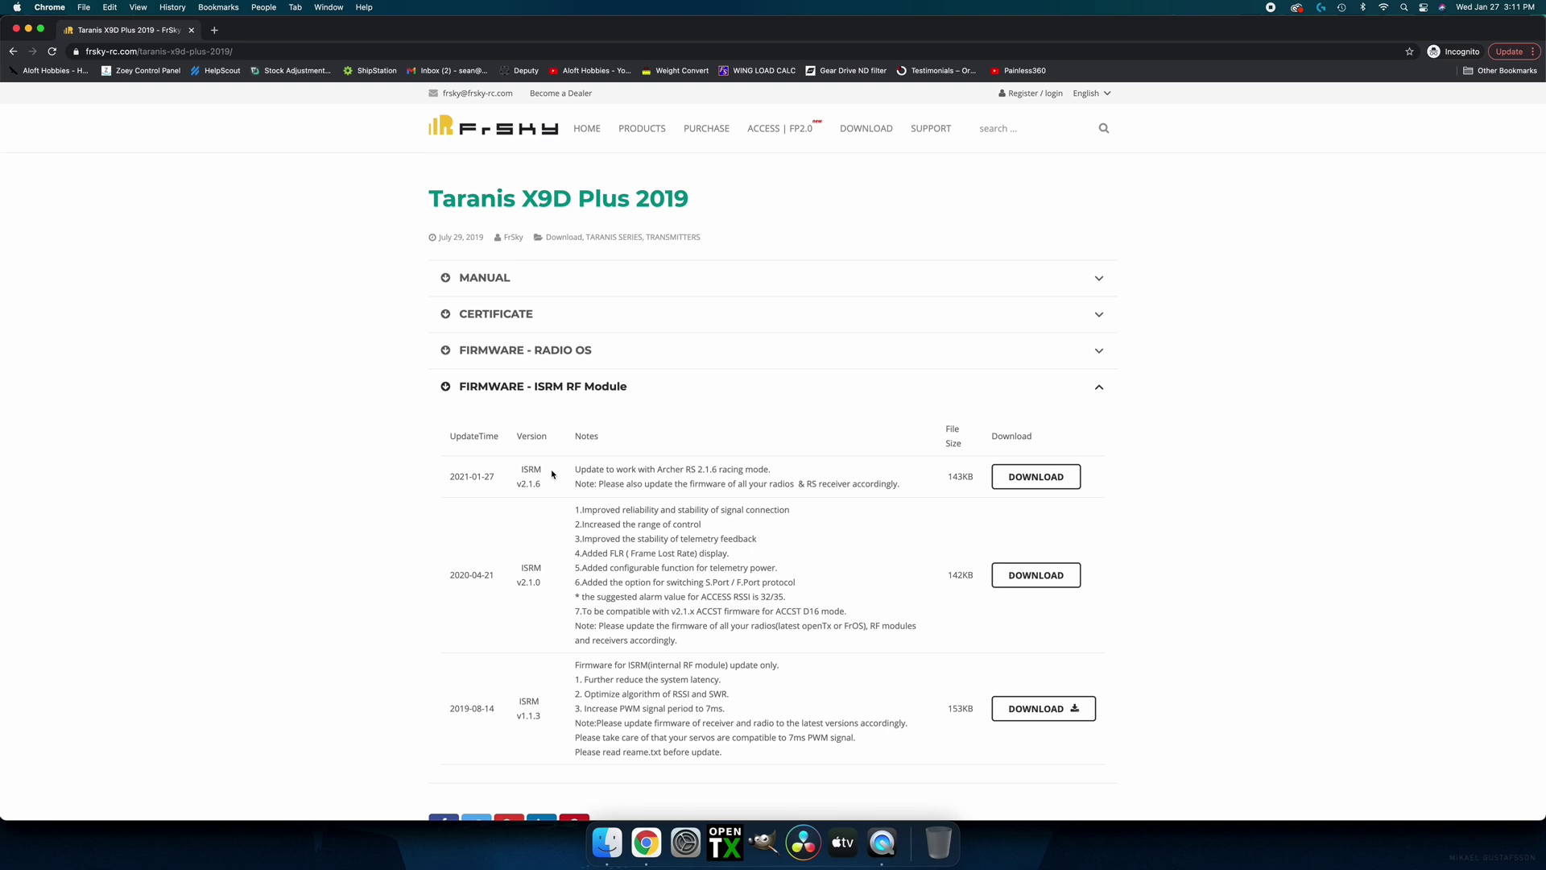
click(1035, 476)
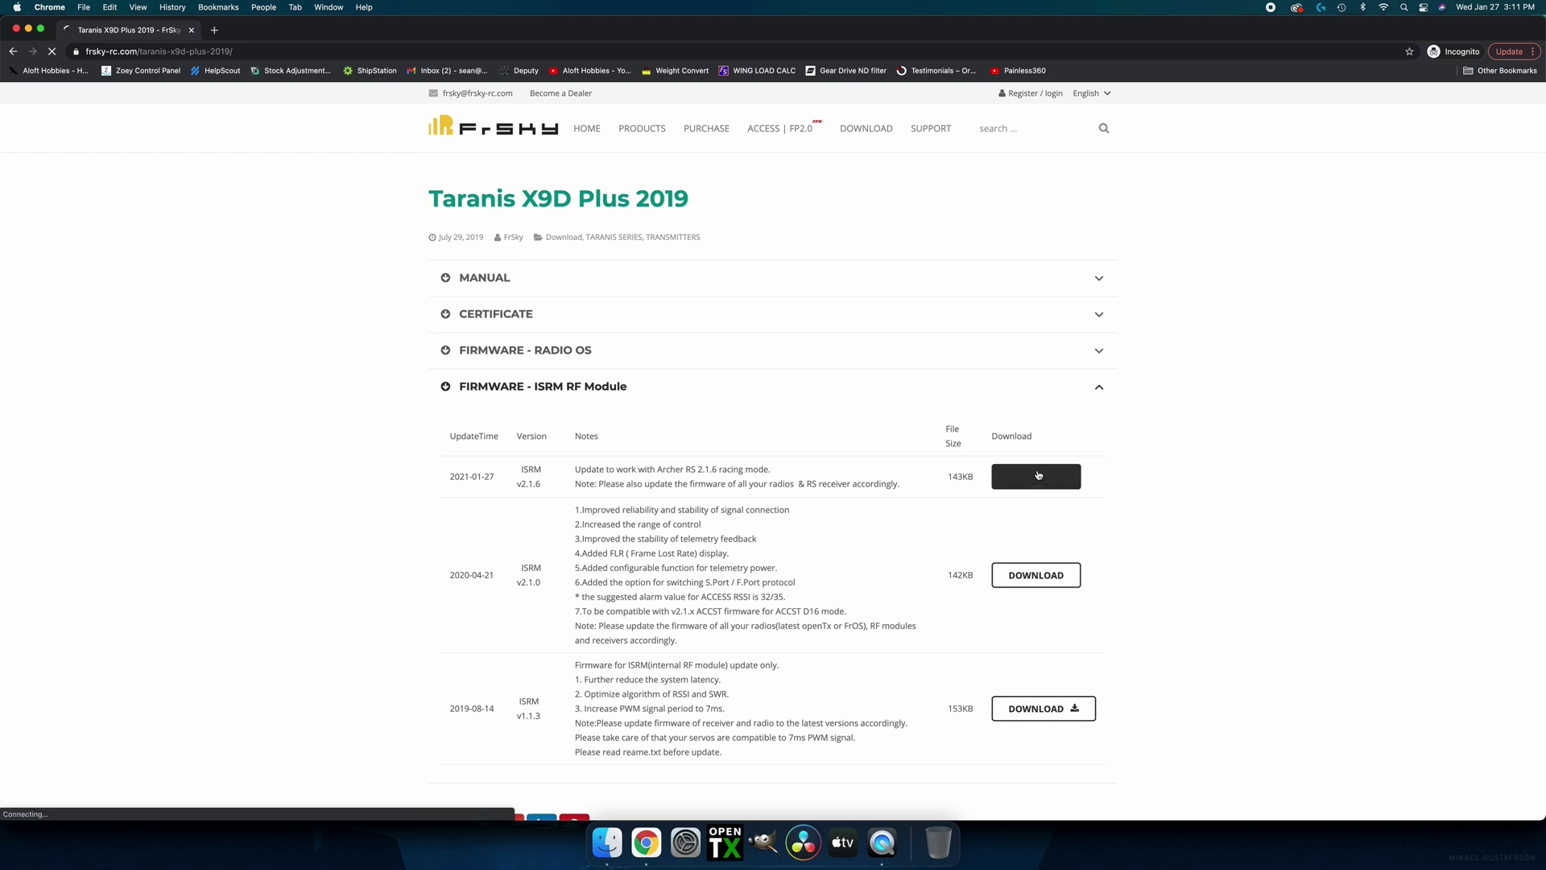
drag(63, 807, 183, 836)
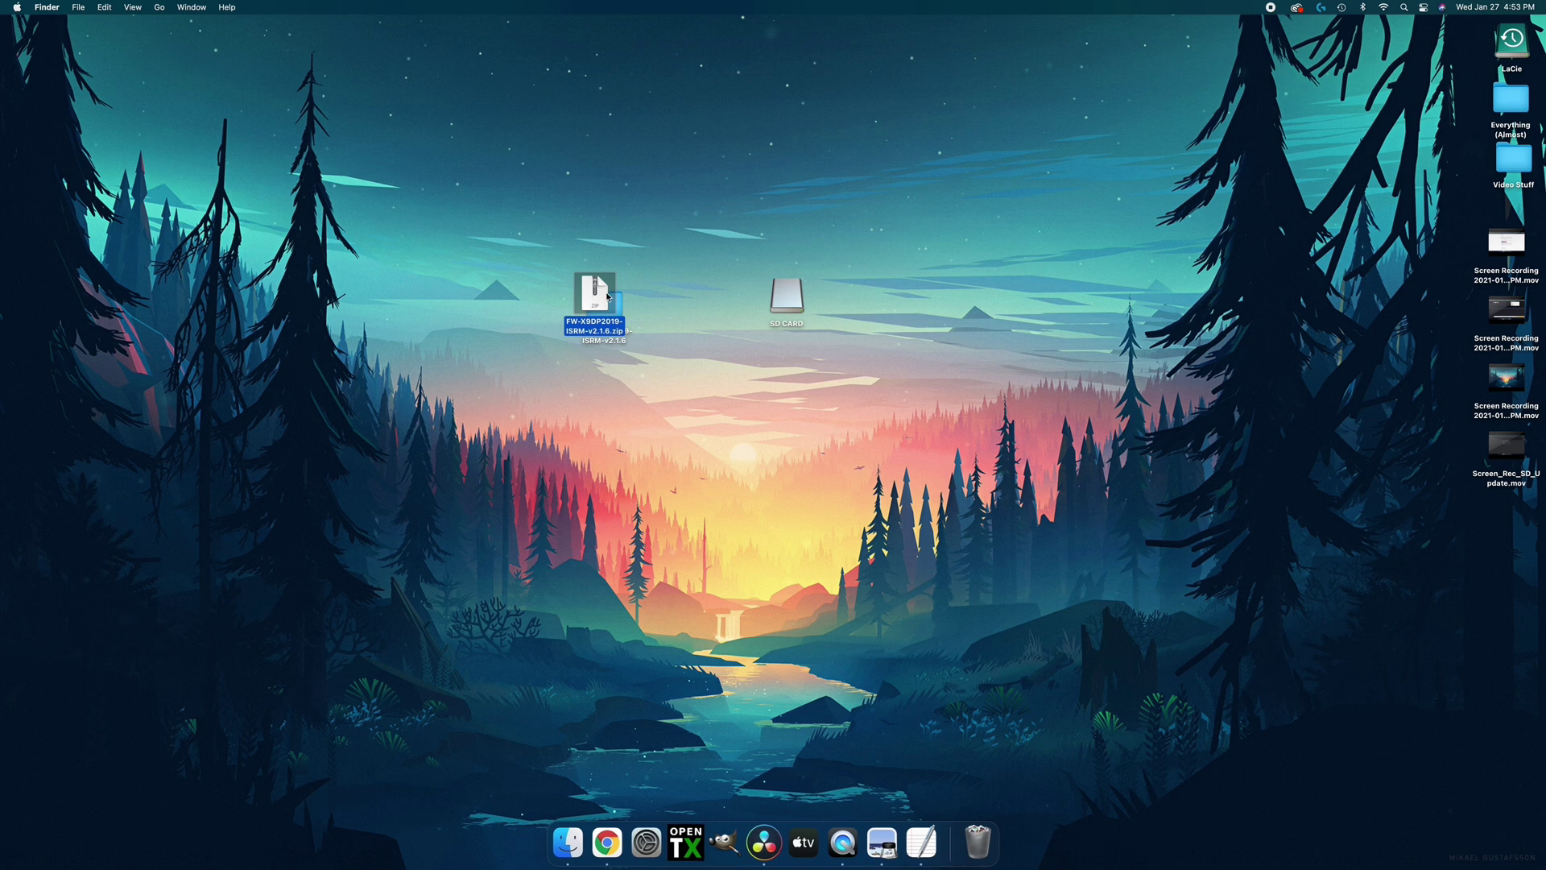
Copy ISRM-S-X9DP2019_2.1.6.frsk from the extracted FW-X9DP2019-ISRM-v2.1.6 folder into the SD card's FIRMWARE folder
drag(608, 298, 694, 308)
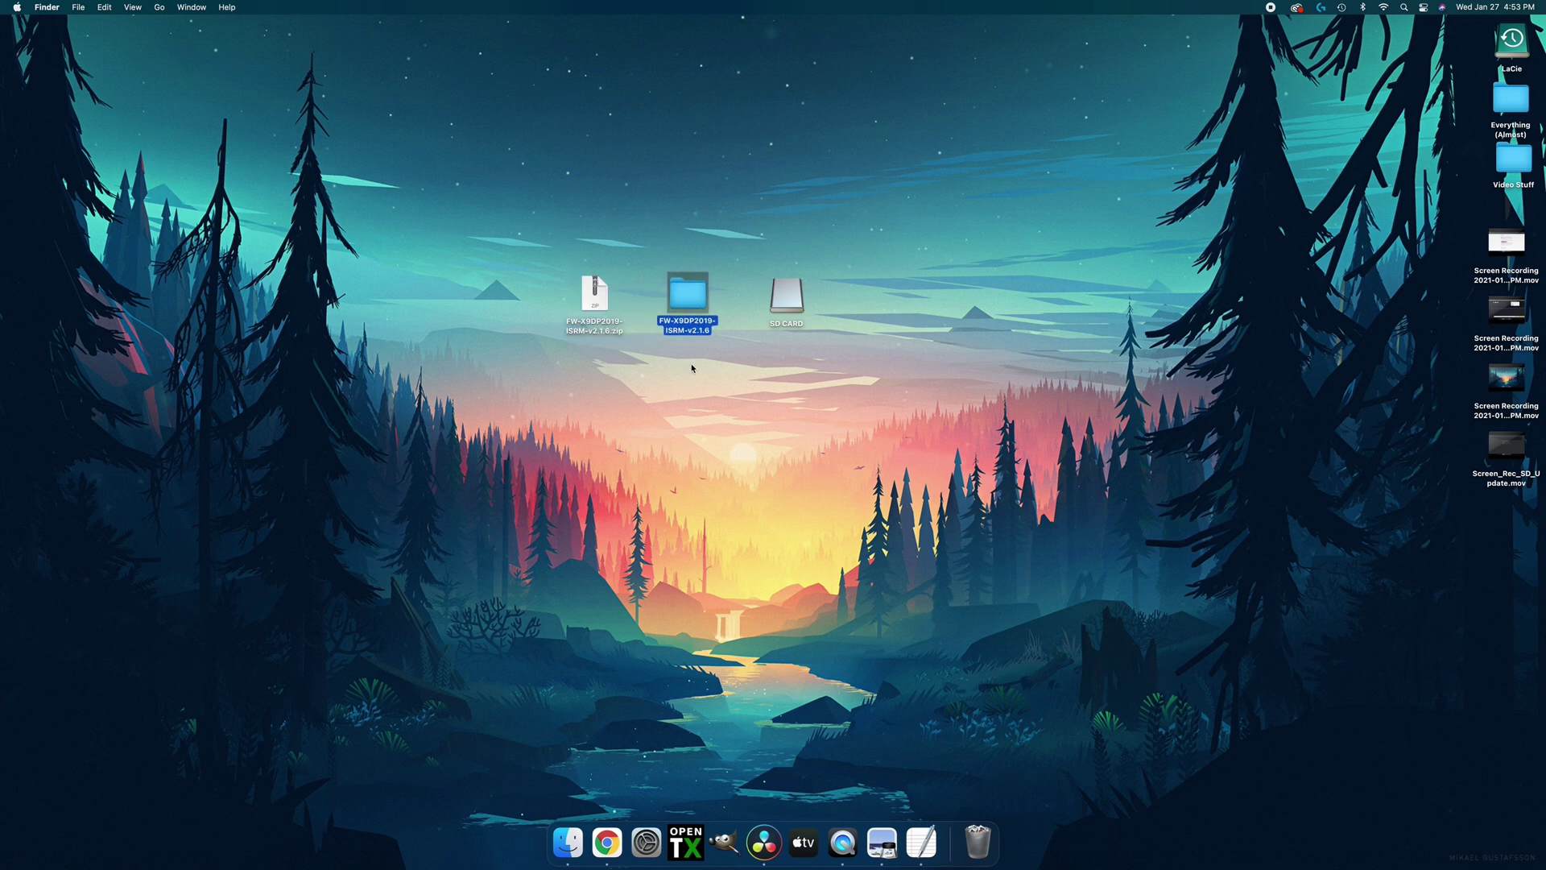
double_click(689, 297)
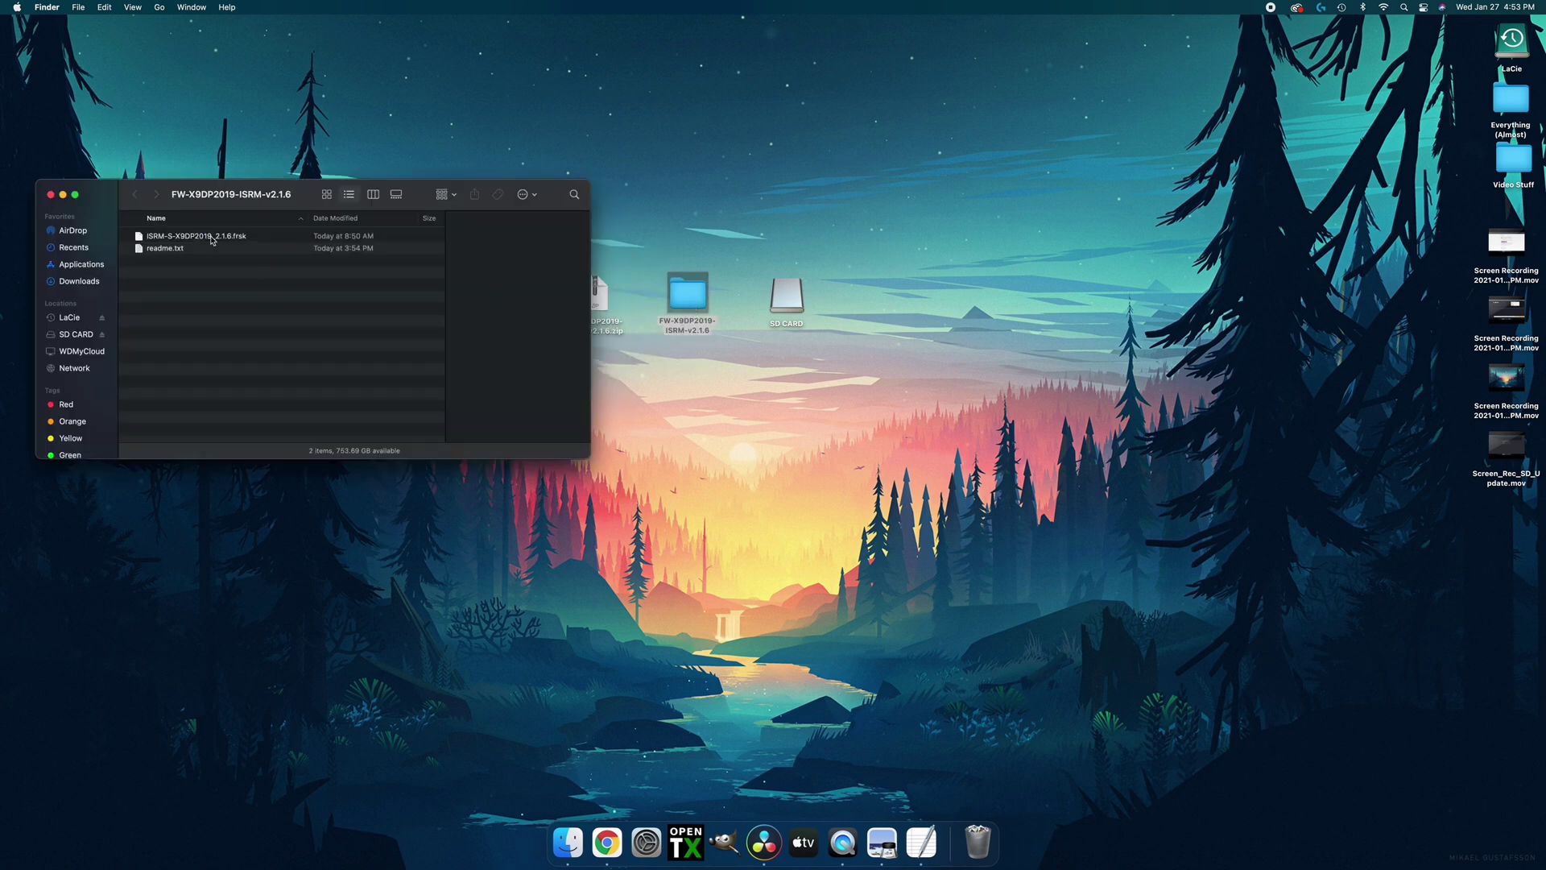
click(212, 239)
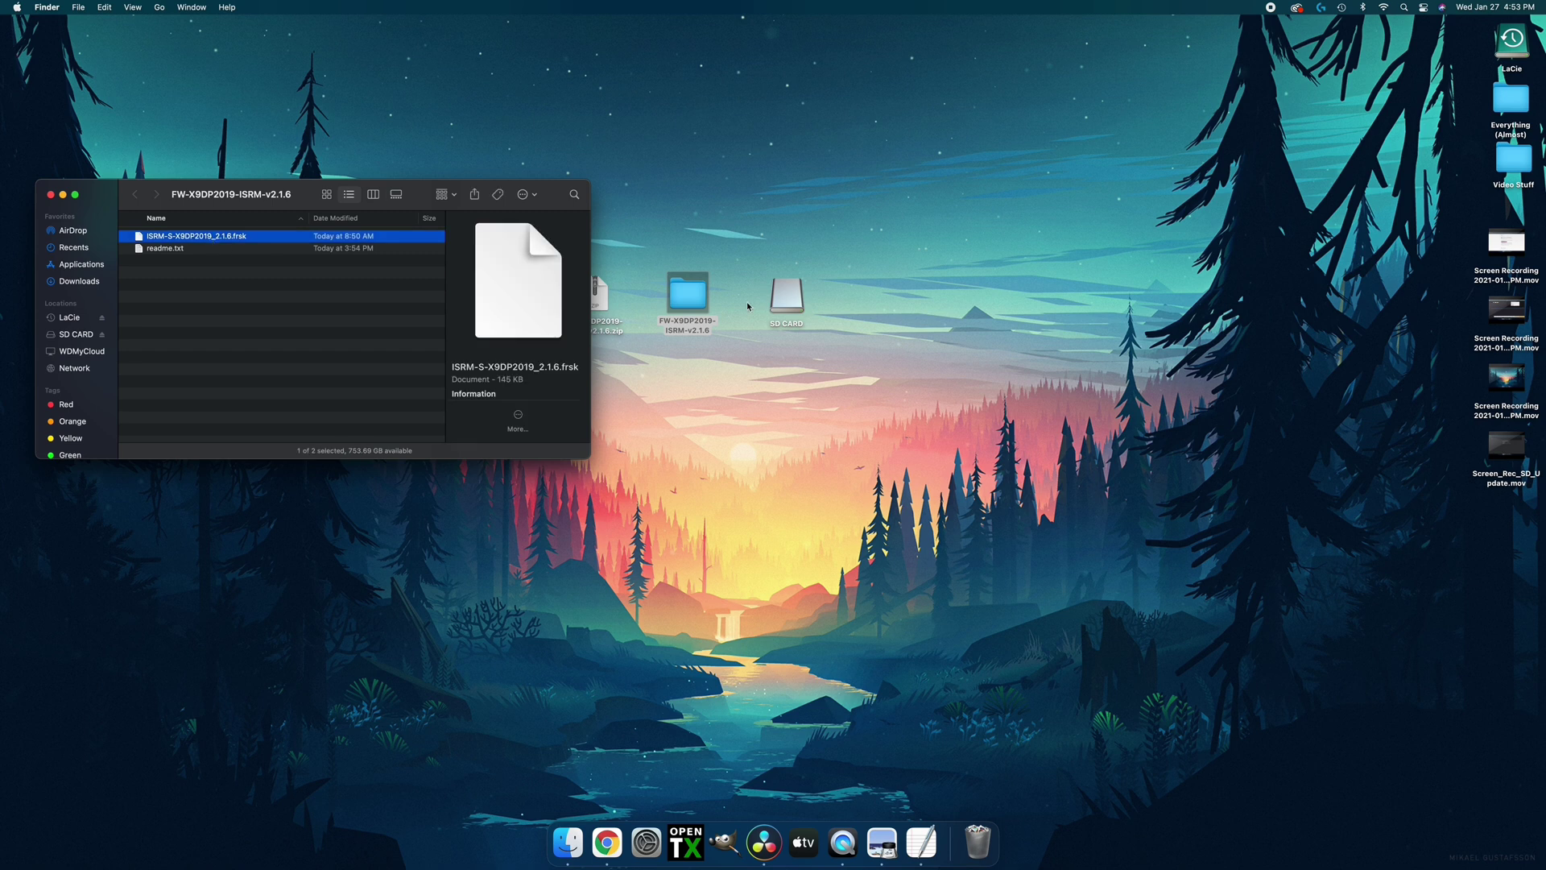
double_click(786, 298)
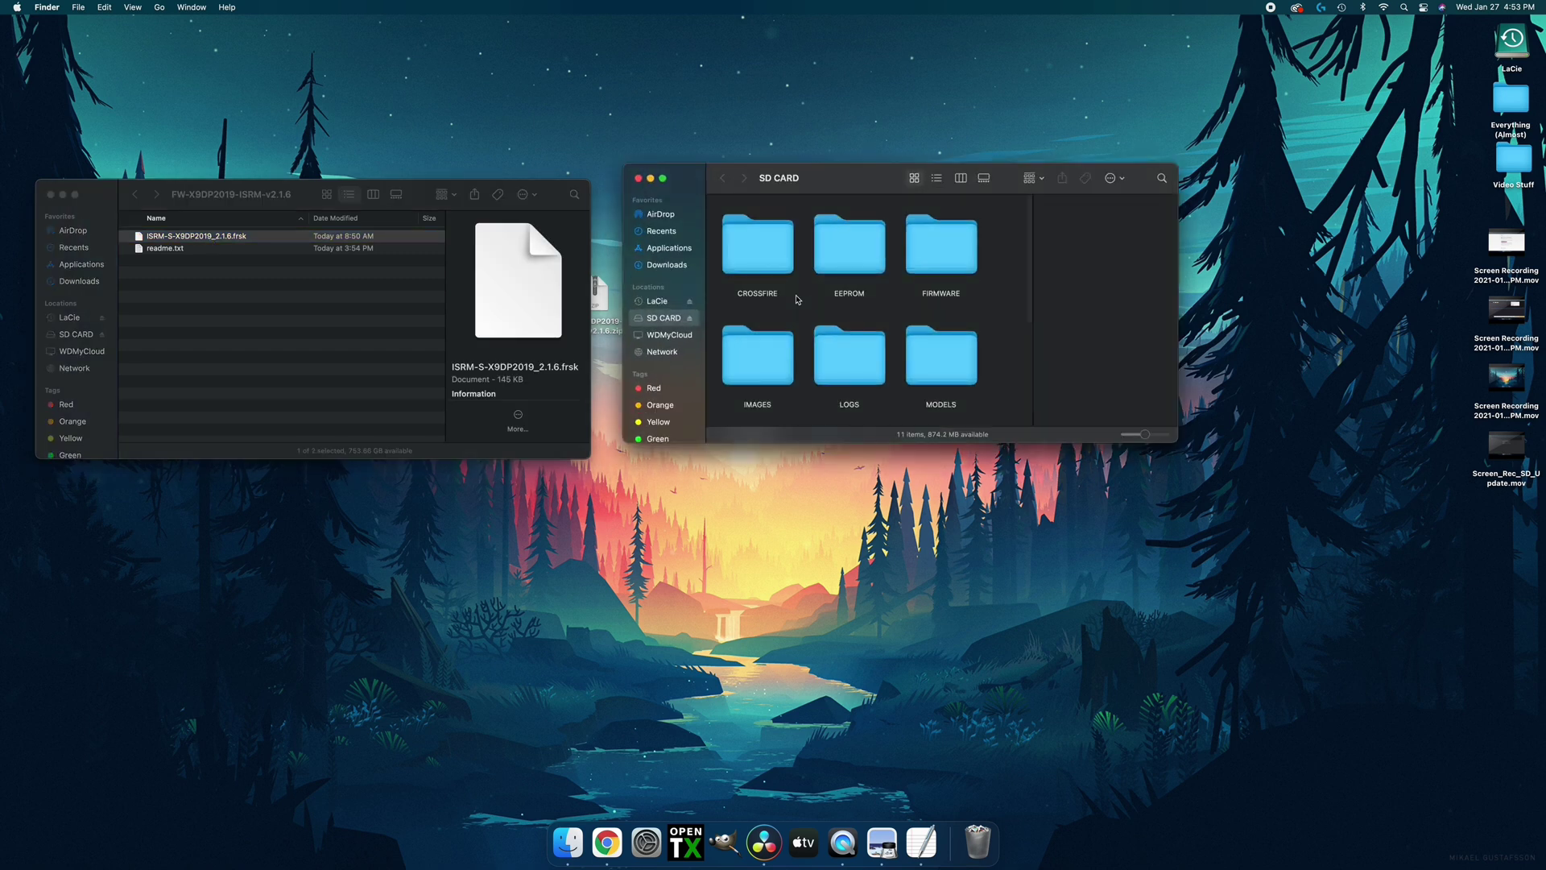
double_click(931, 248)
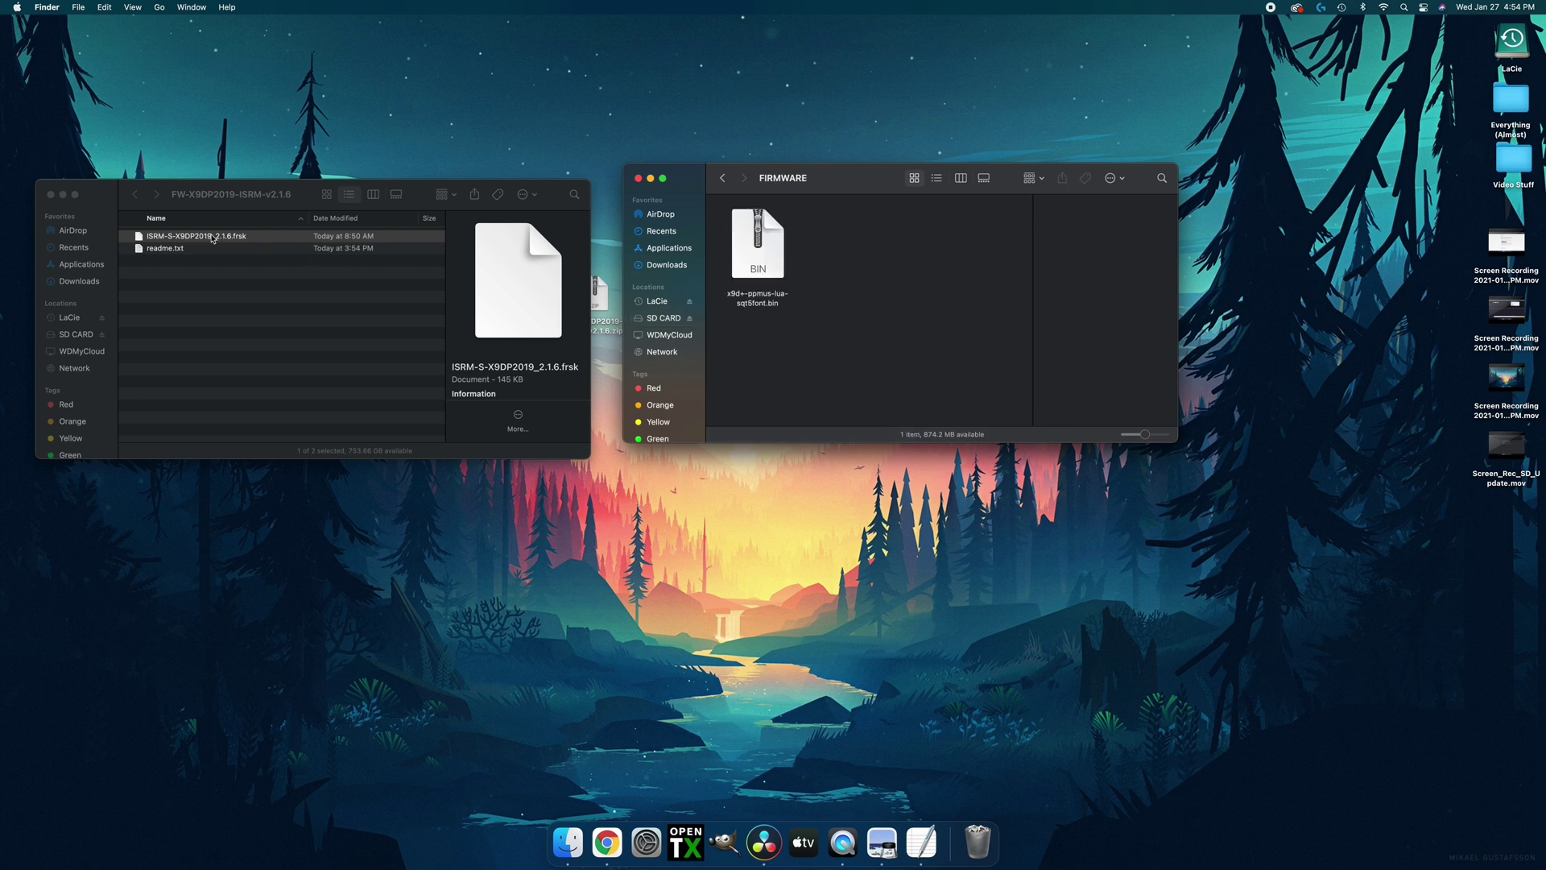
drag(212, 239, 884, 287)
Close all open Finder windows and eject the SD card
key(super+alt+w)
right_click(779, 296)
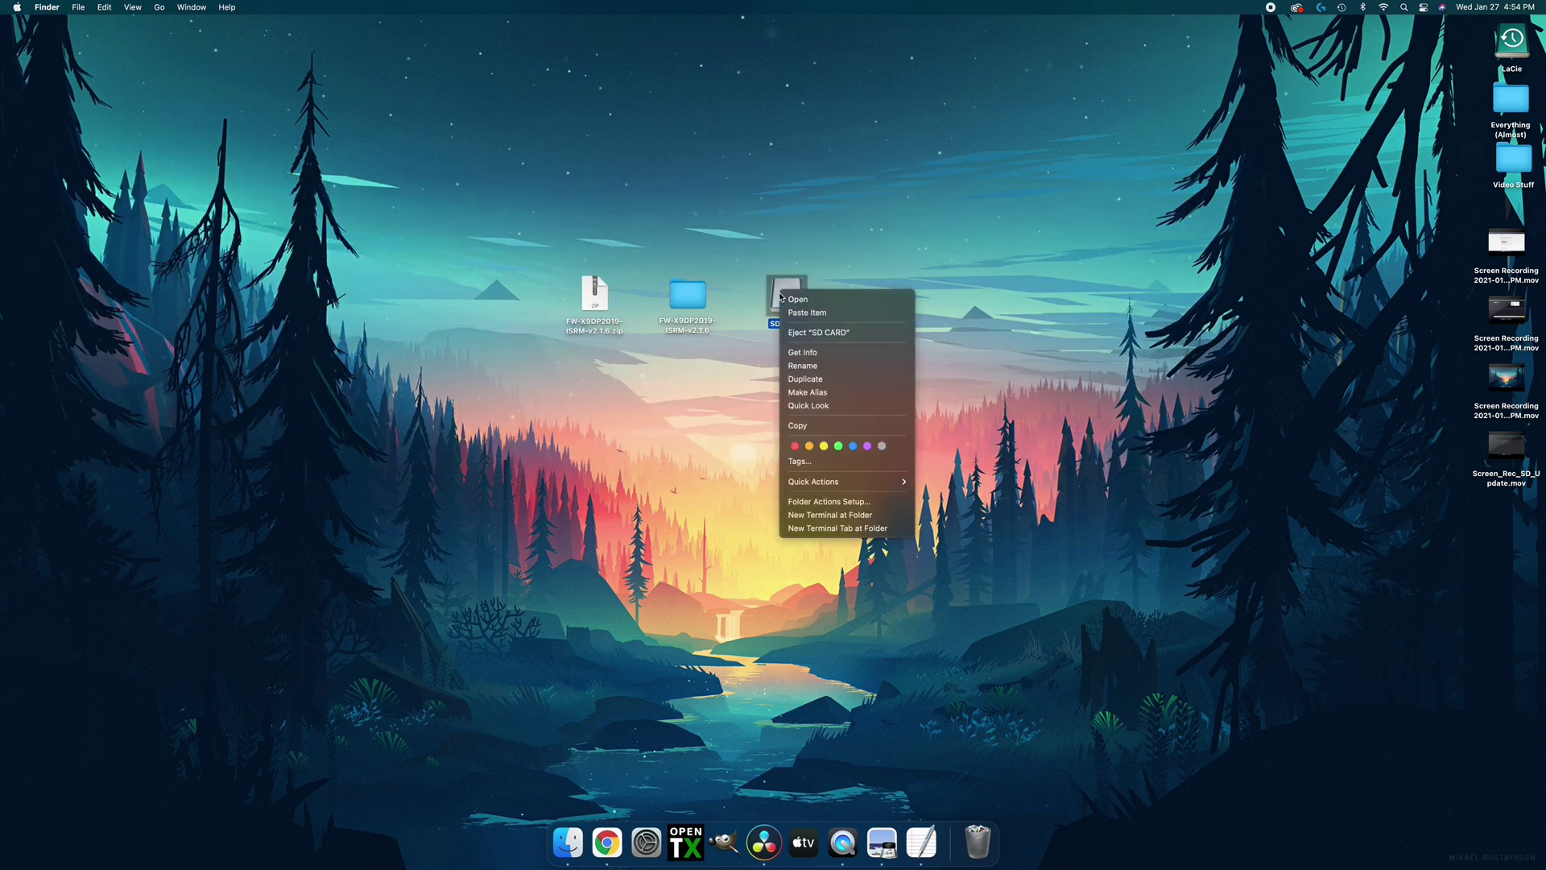
click(797, 332)
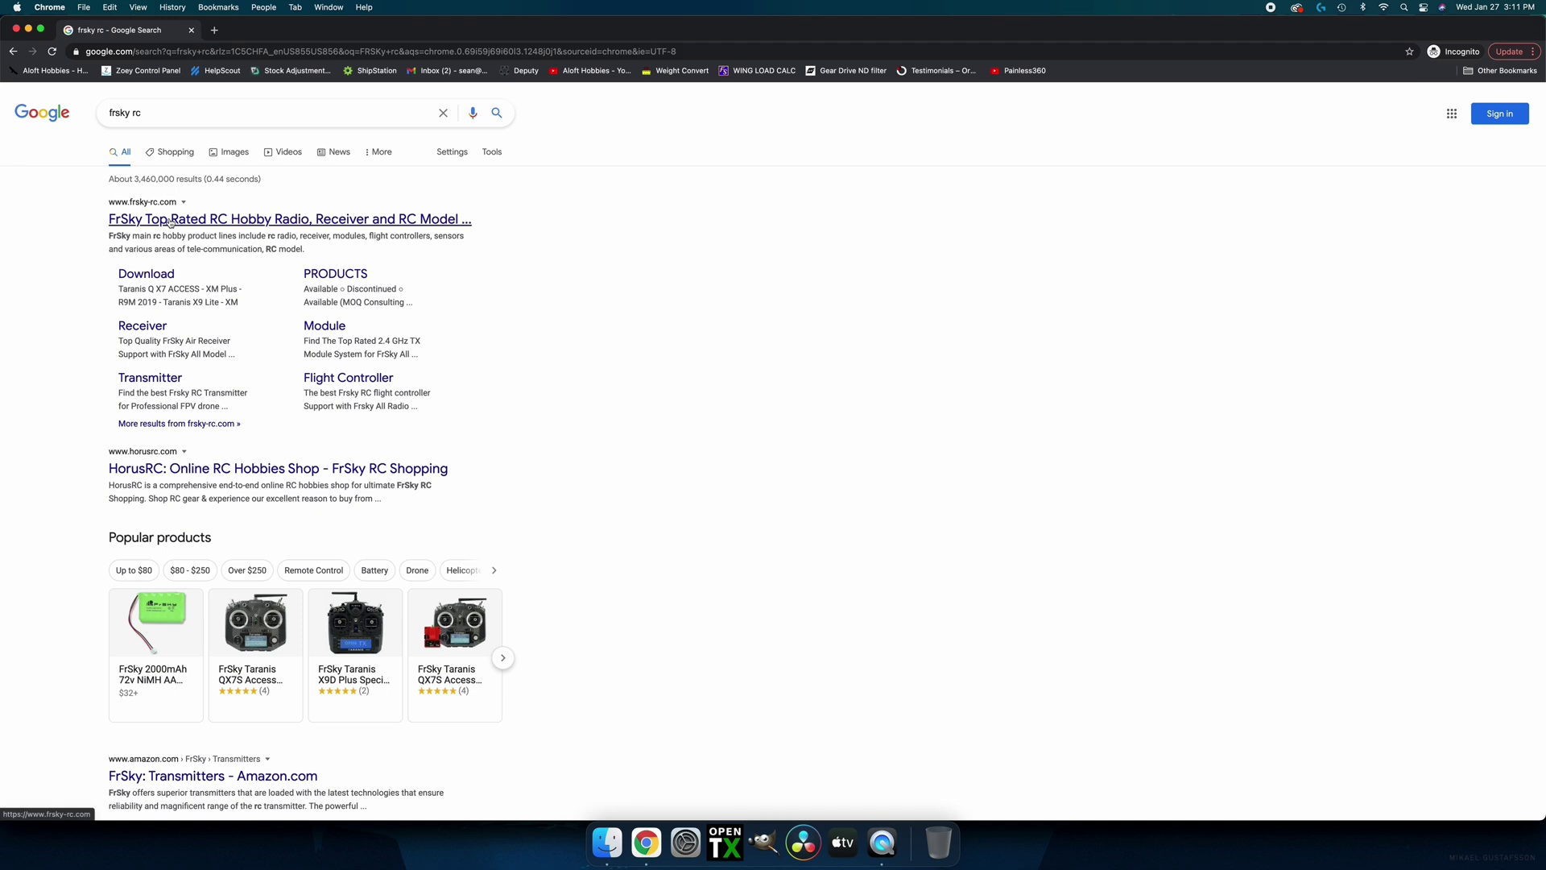
Download the ISRM v2.1.6 module firmware from the FrSky website's Taranis X9D Plus 2019 page and return to the desktop
click(163, 223)
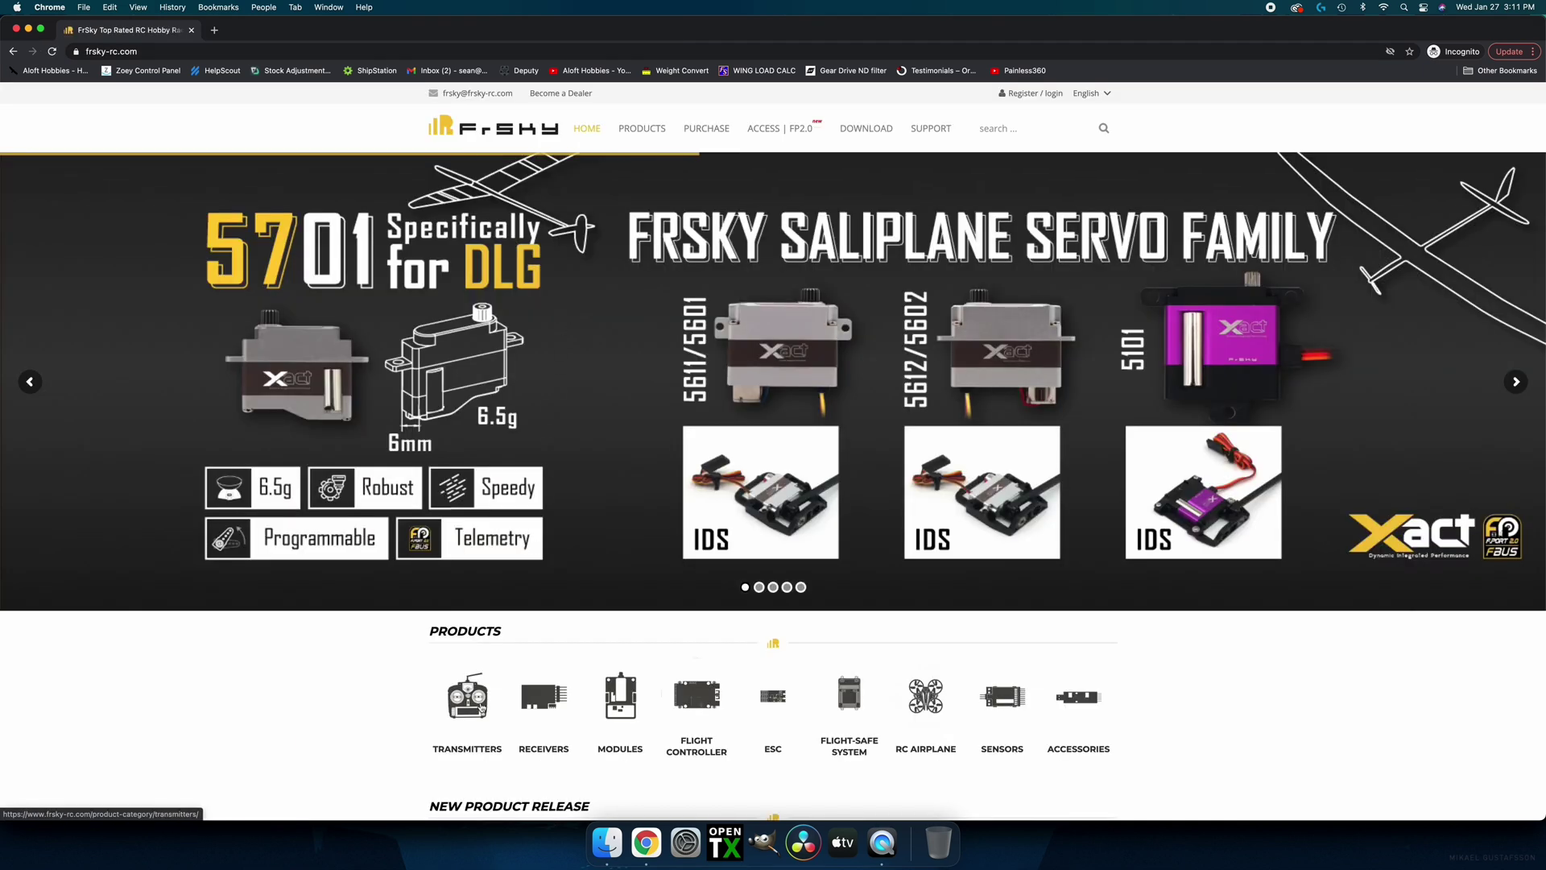
click(467, 696)
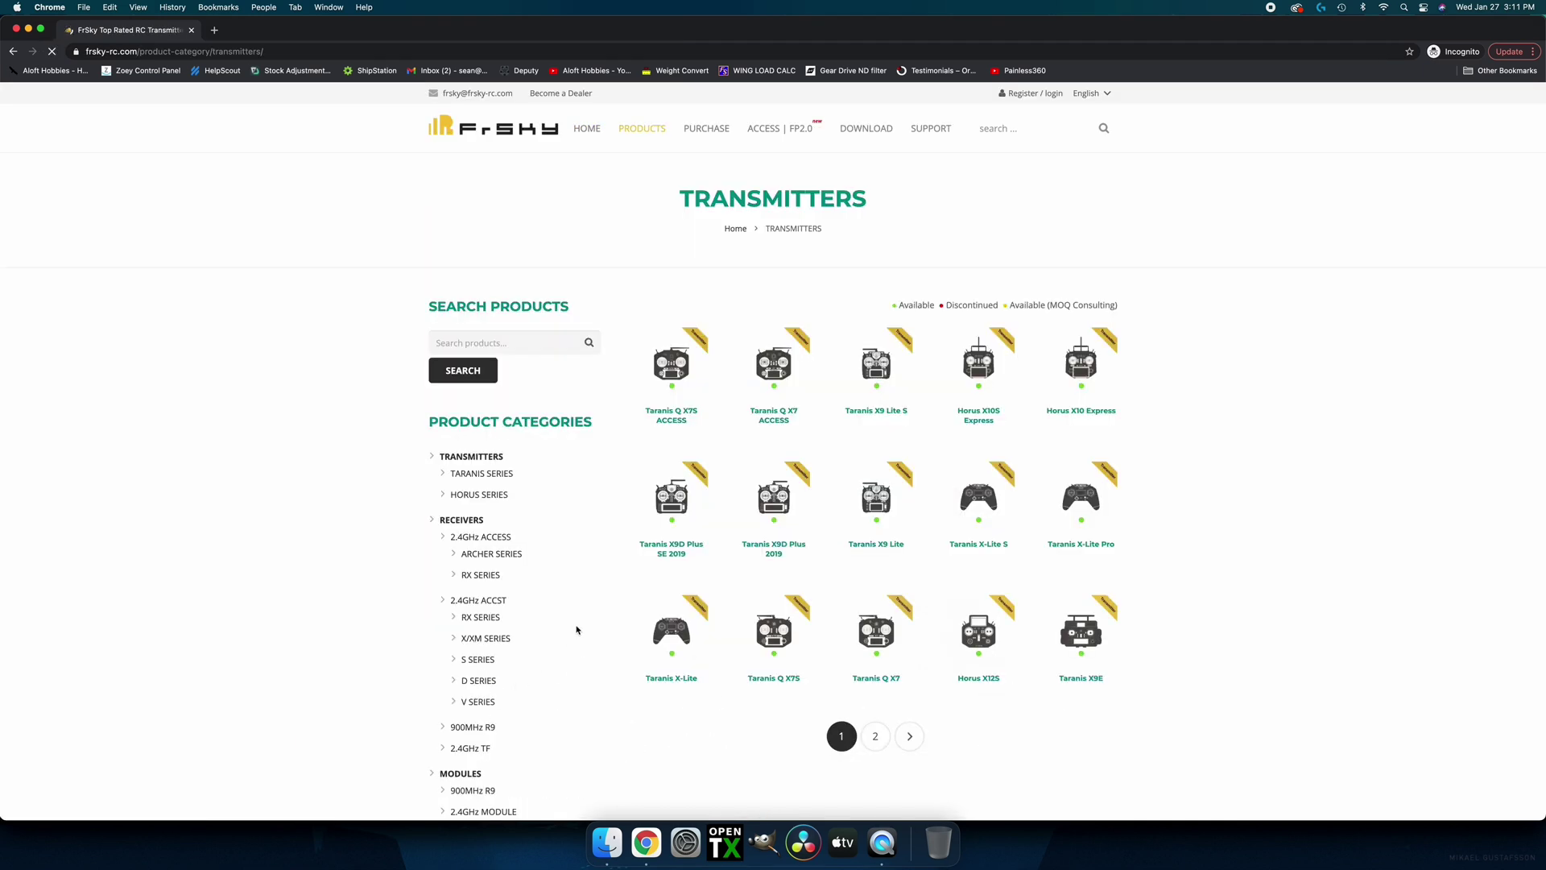
click(775, 498)
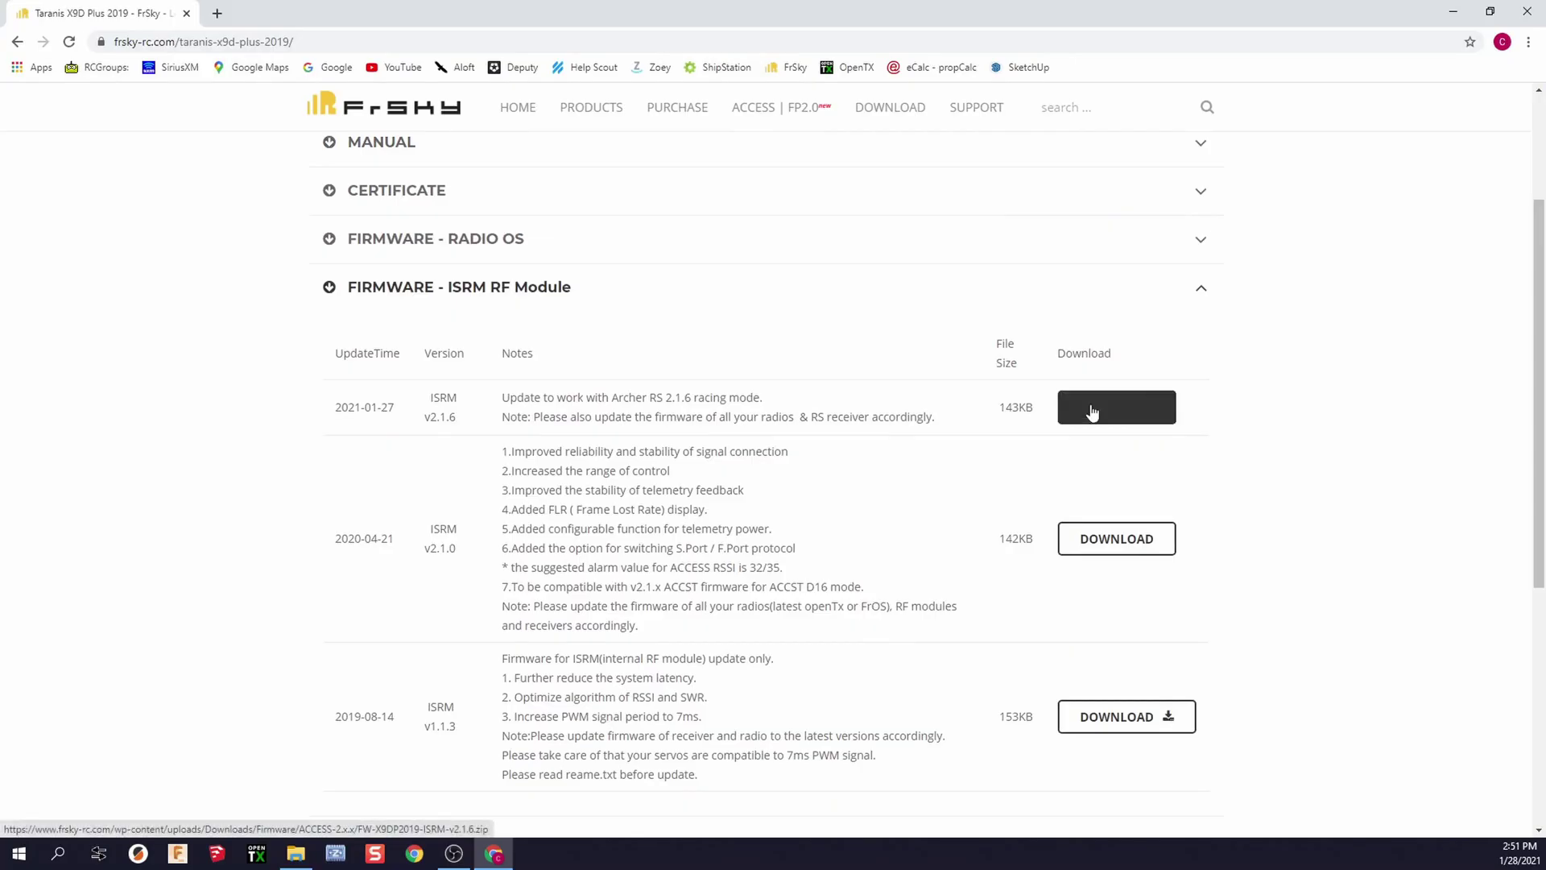
click(1092, 412)
key(super+Down)
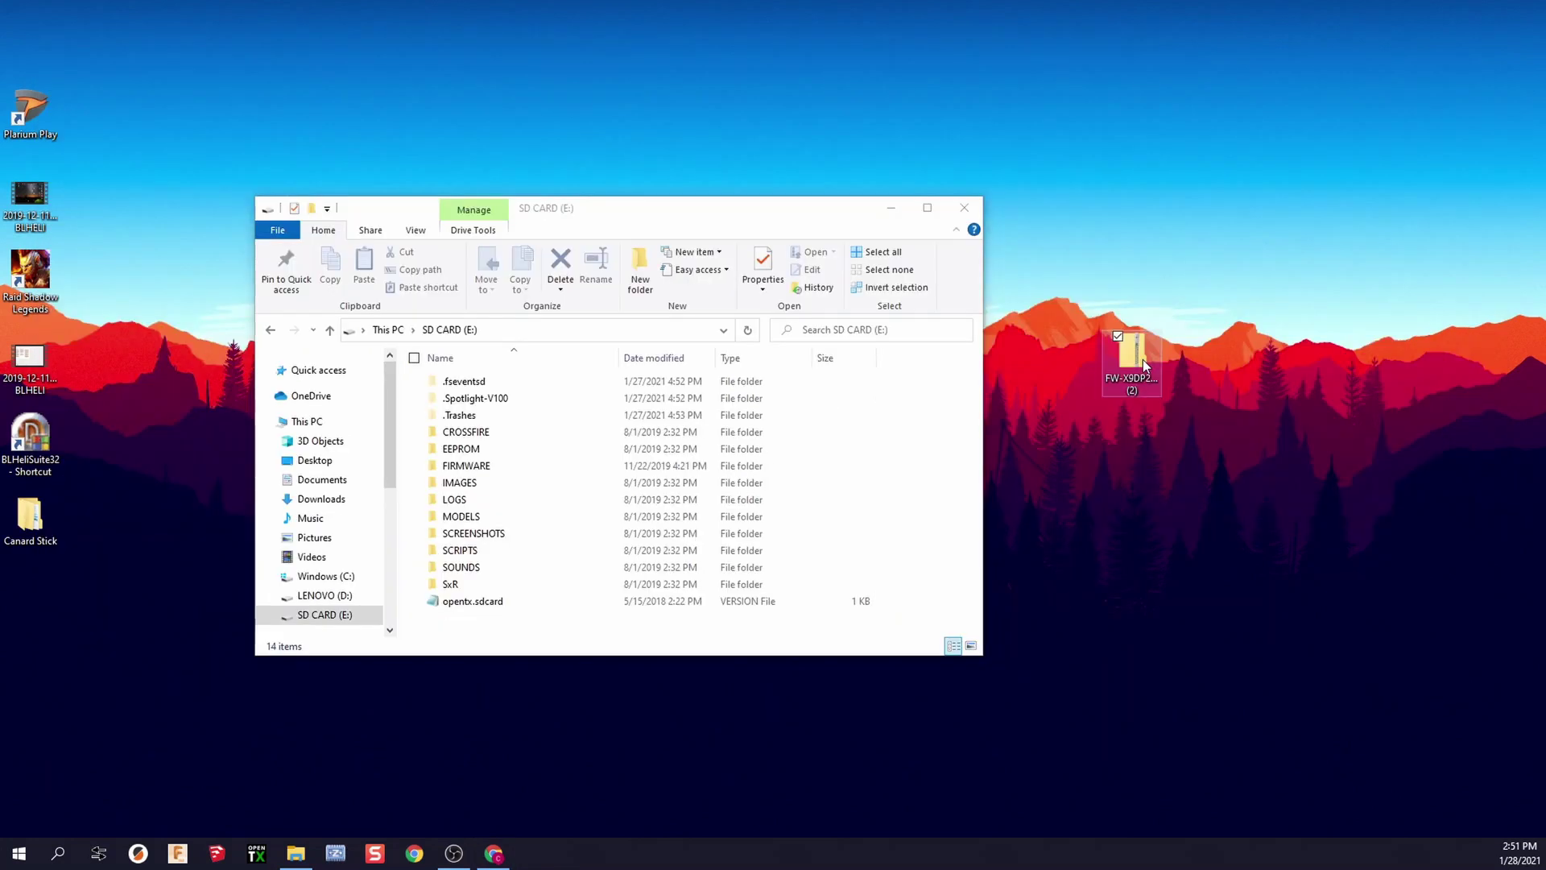
Open the downloaded firmware archive and its FW-X9DP2019-ISRM-v2.1.6 folder, and copy ISRM-S-X9DP2019_2.1.6.frsk to the clipboard
double_click(1141, 358)
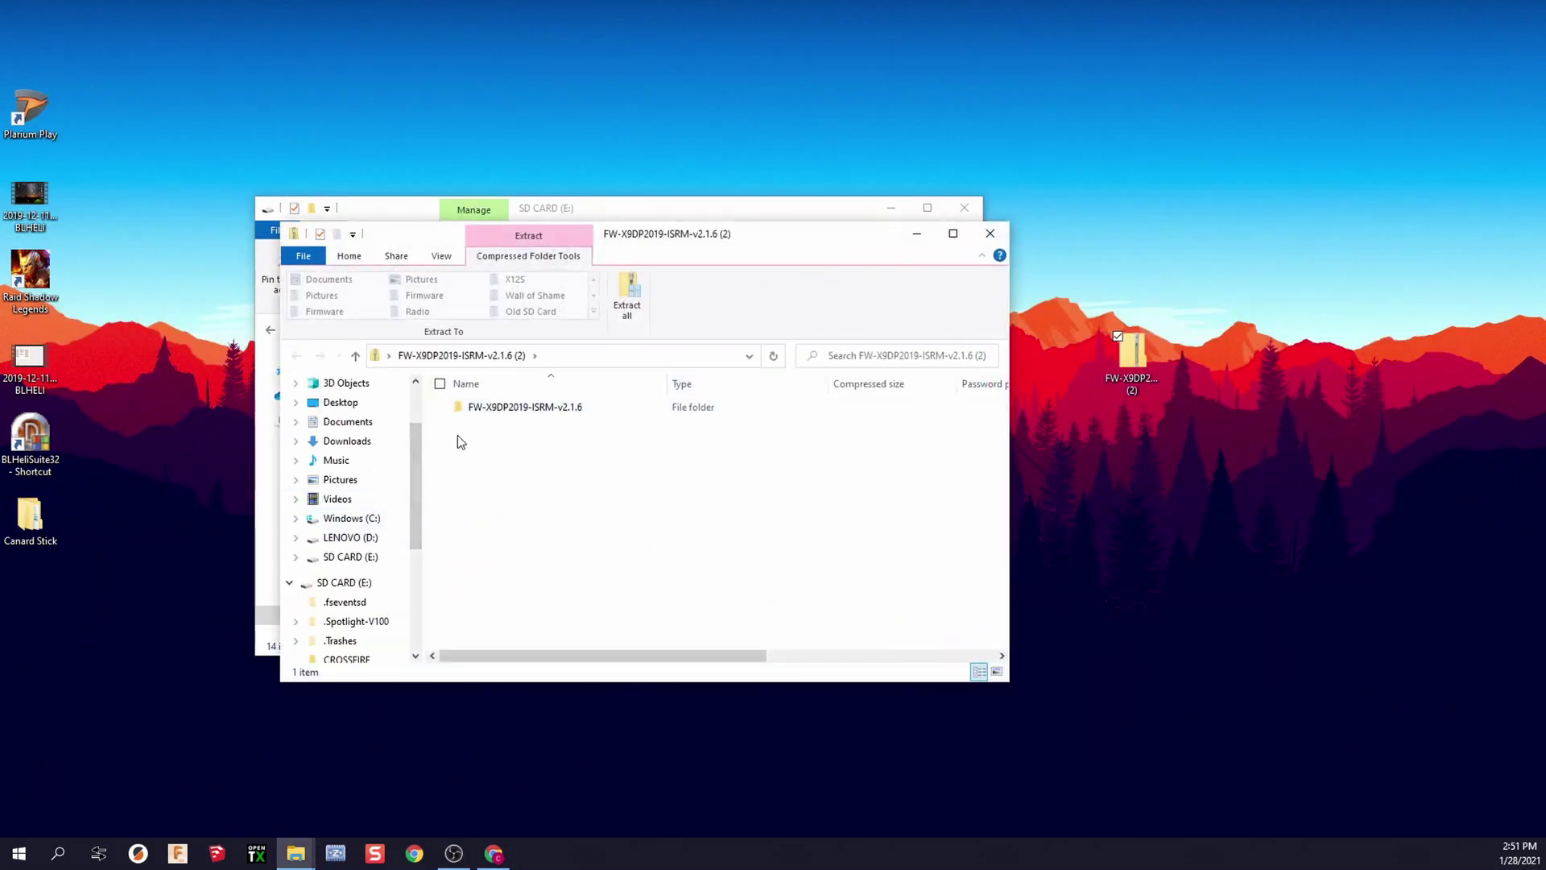
click(514, 405)
double_click(514, 405)
right_click(536, 409)
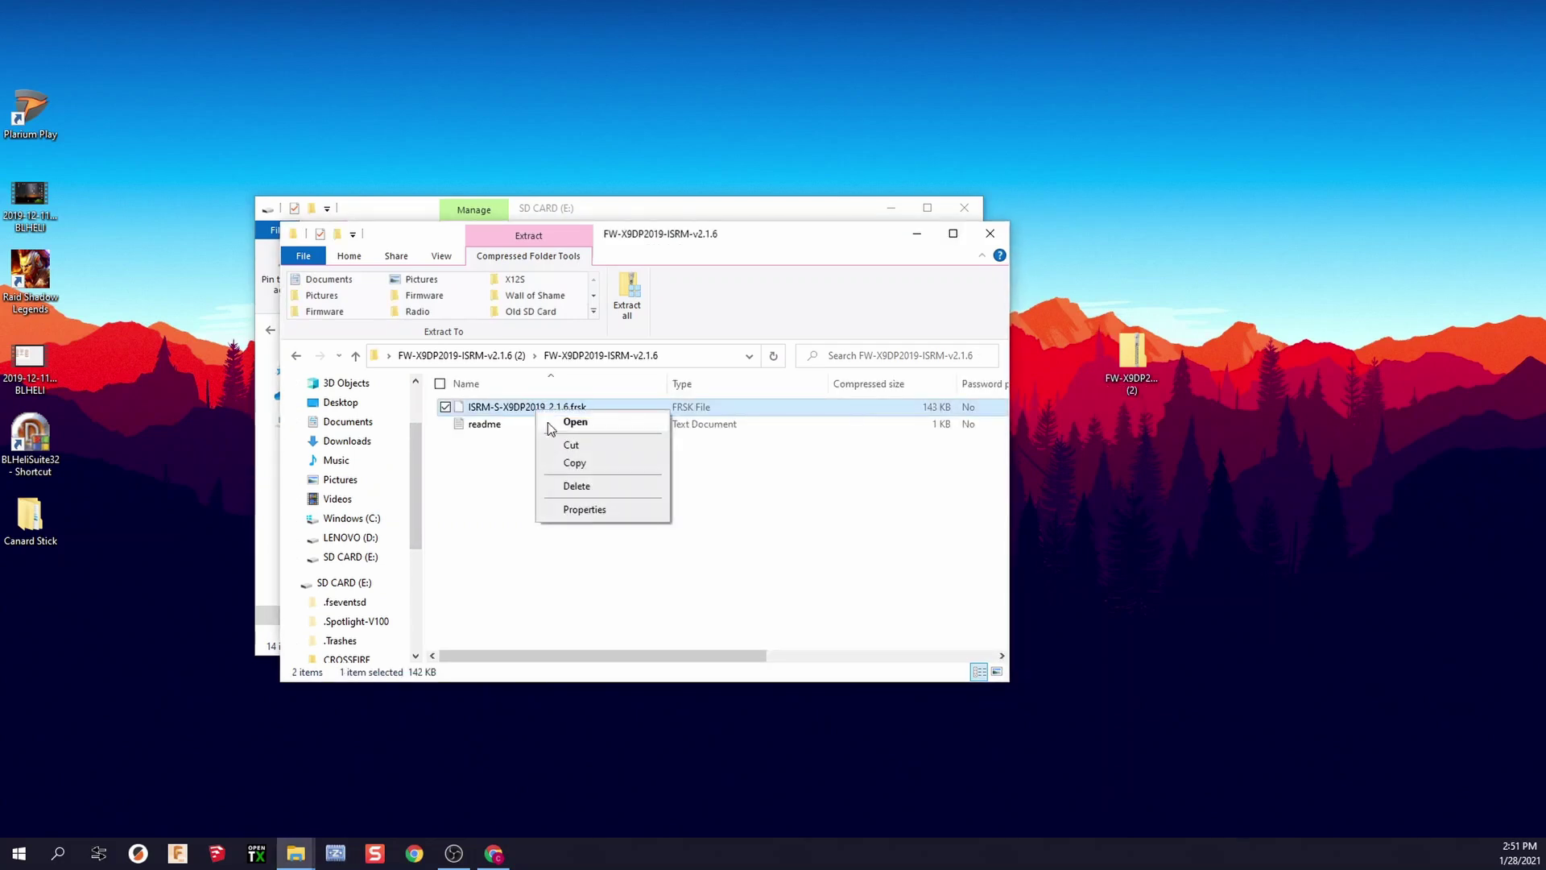
click(577, 465)
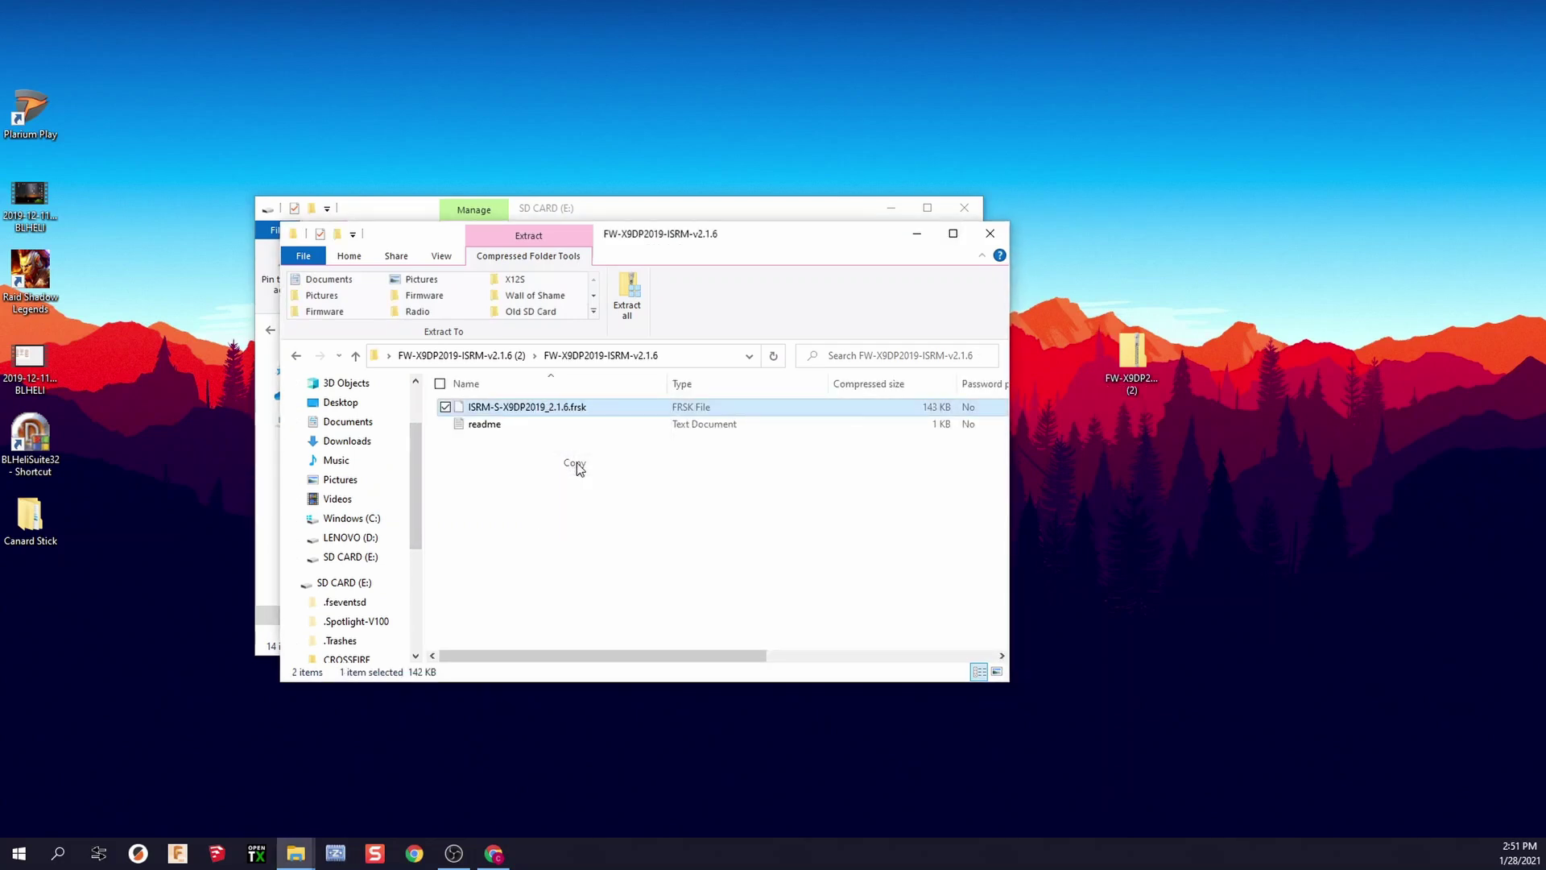
Paste the copied firmware file into the FIRMWARE folder on SD CARD (E:) and eject the card
drag(629, 239, 656, 629)
double_click(491, 467)
right_click(486, 422)
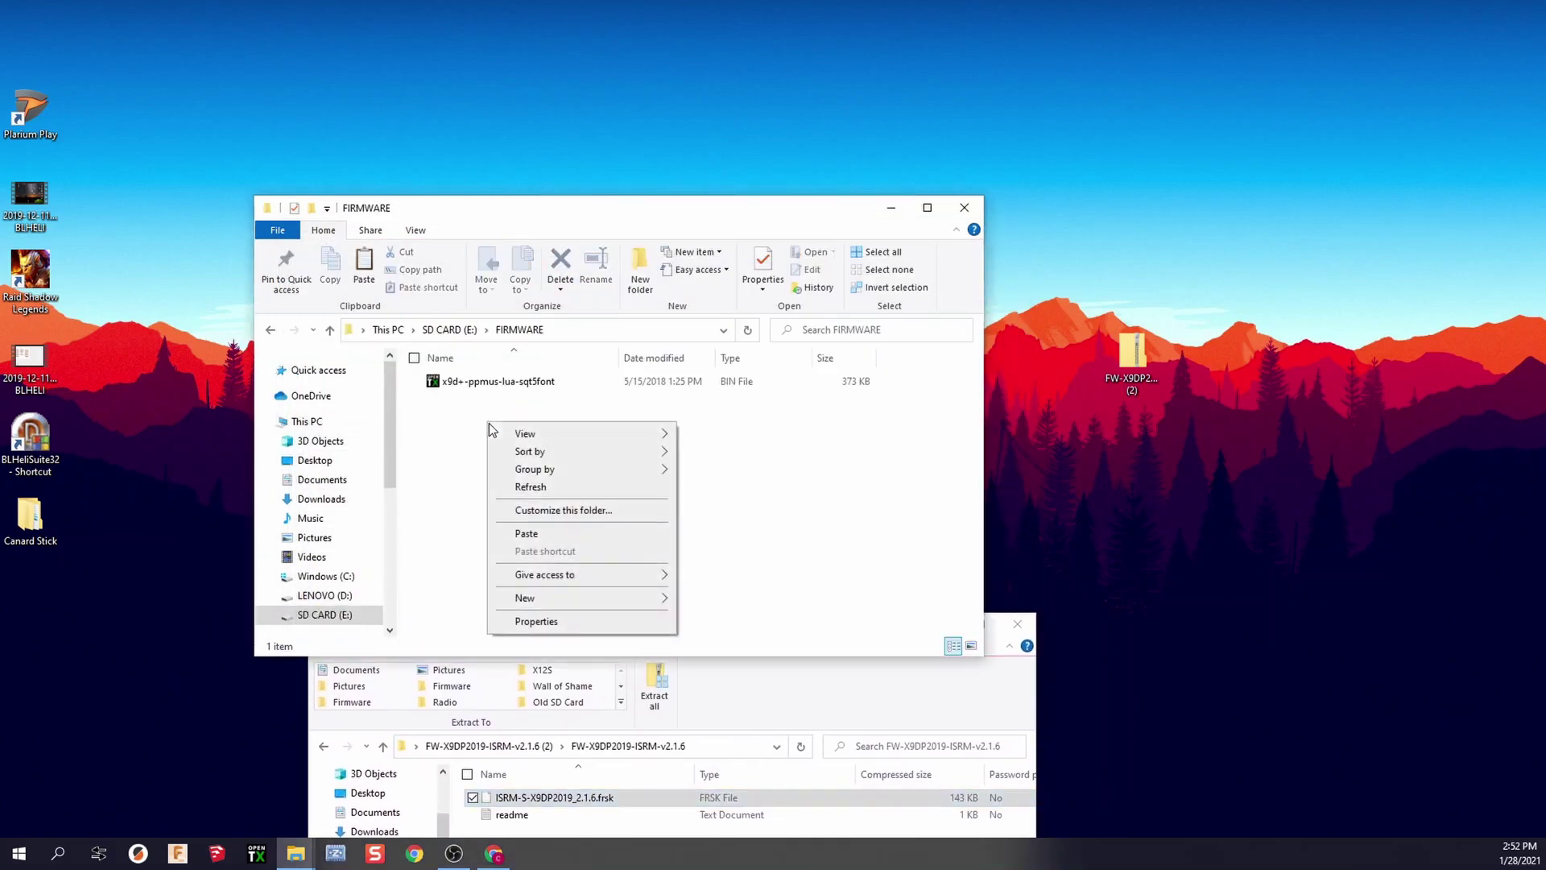
click(544, 534)
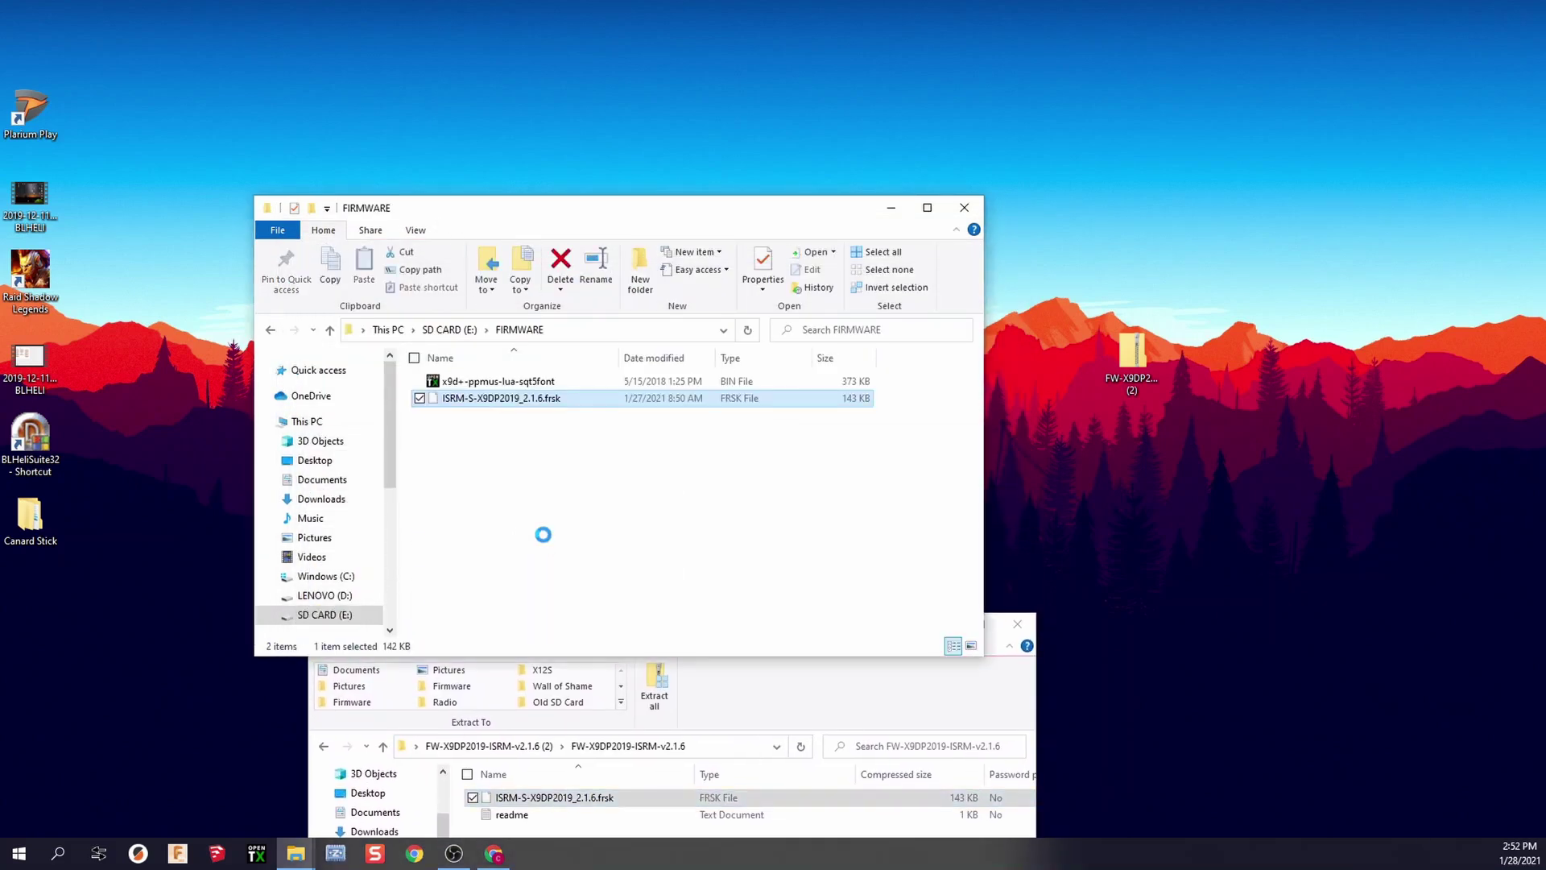
right_click(331, 616)
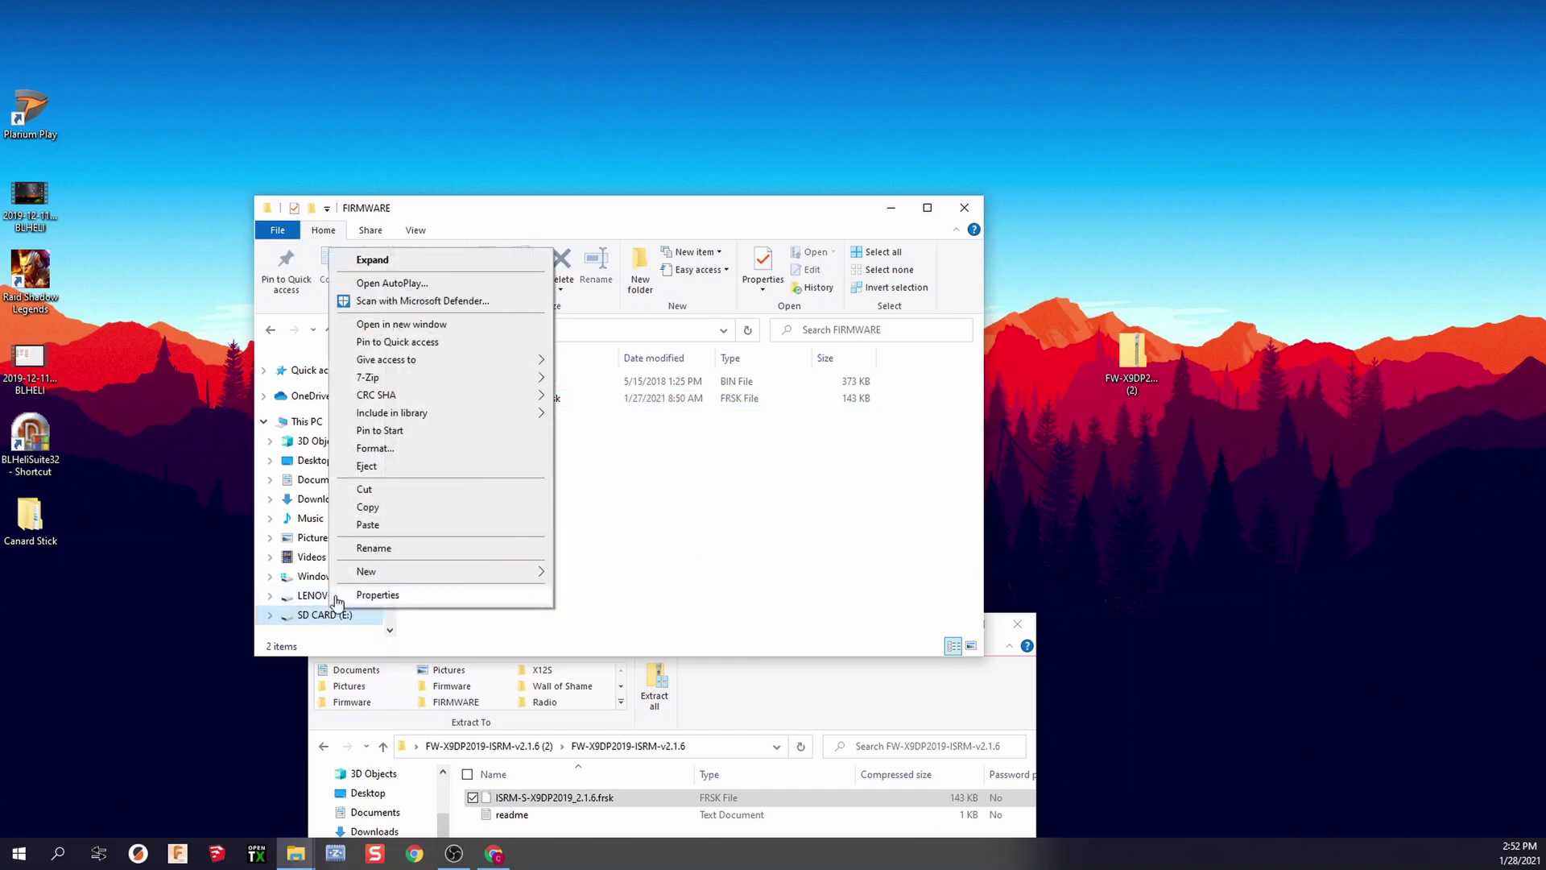
click(379, 466)
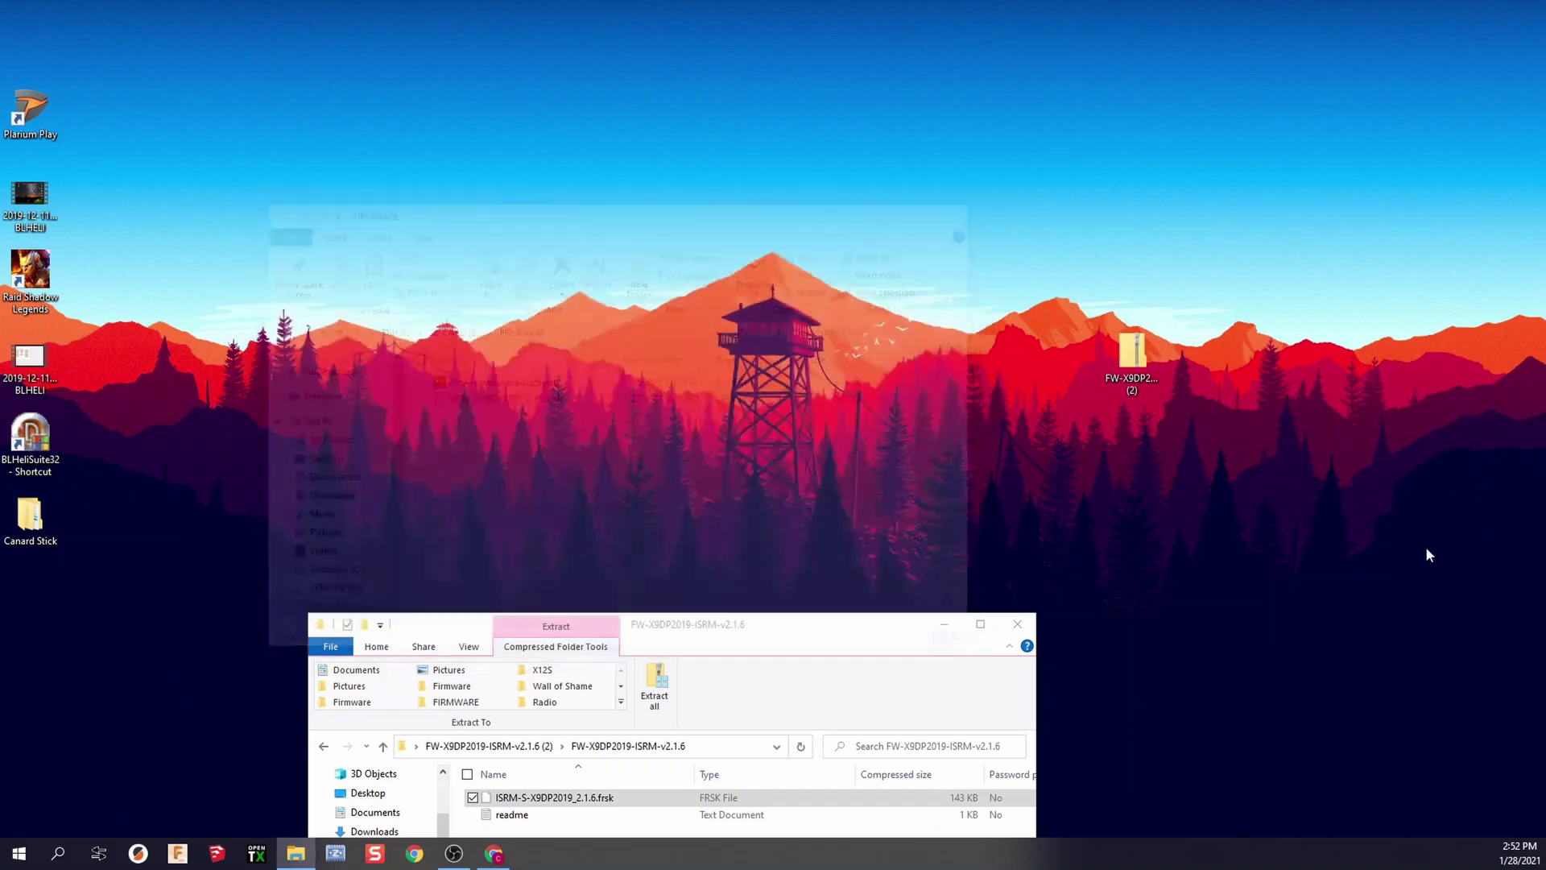